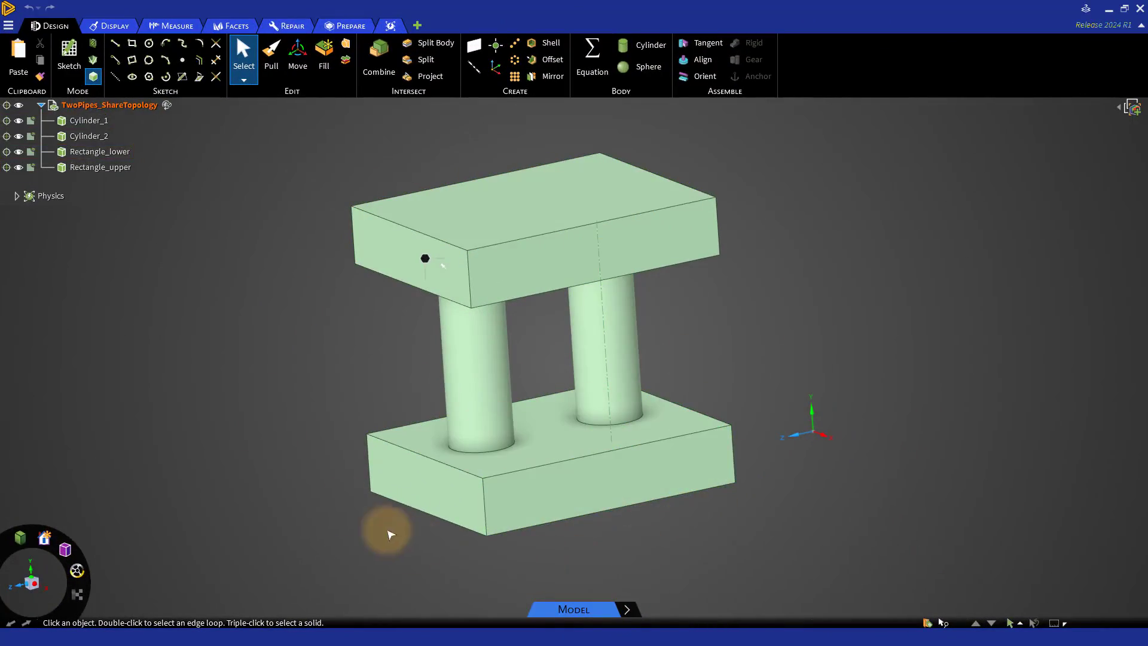
Select the top face of Rectangle_upper and save it as the named selection Selection1.
left_click(540, 206)
left_click(820, 503)
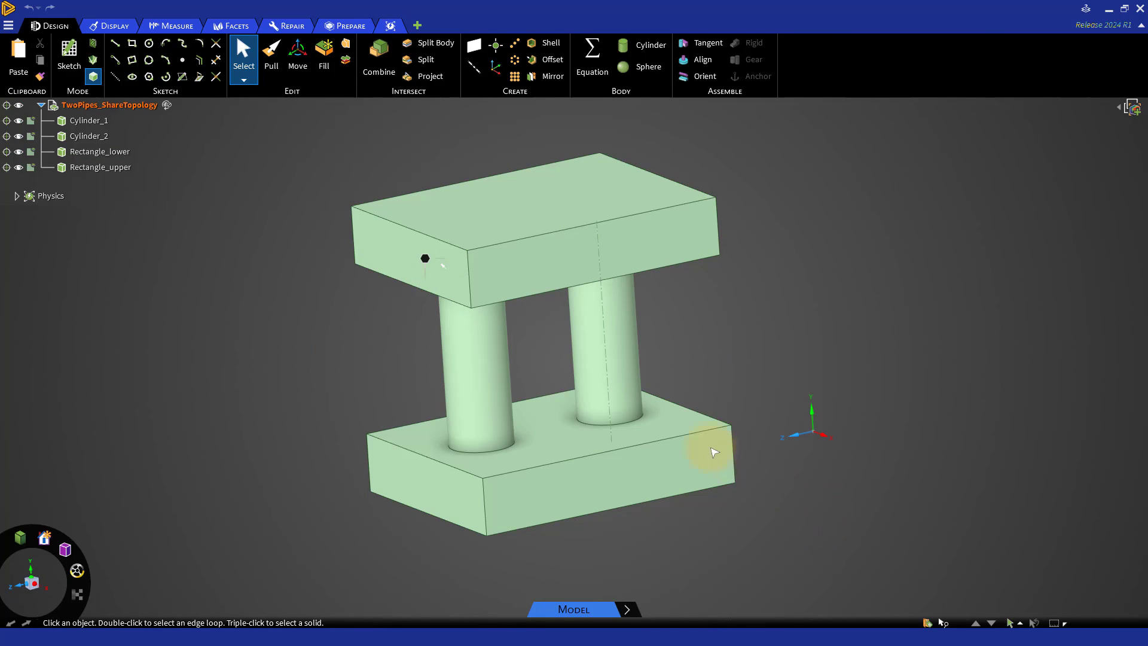
left_click(467, 218)
left_click(467, 218)
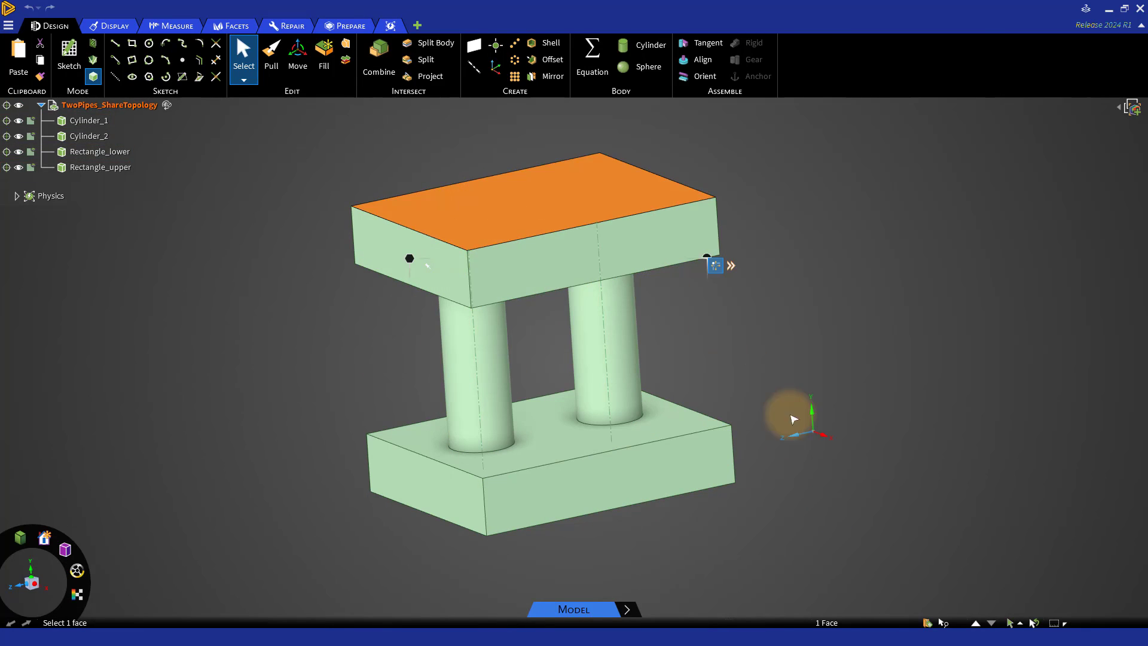
left_click(904, 620)
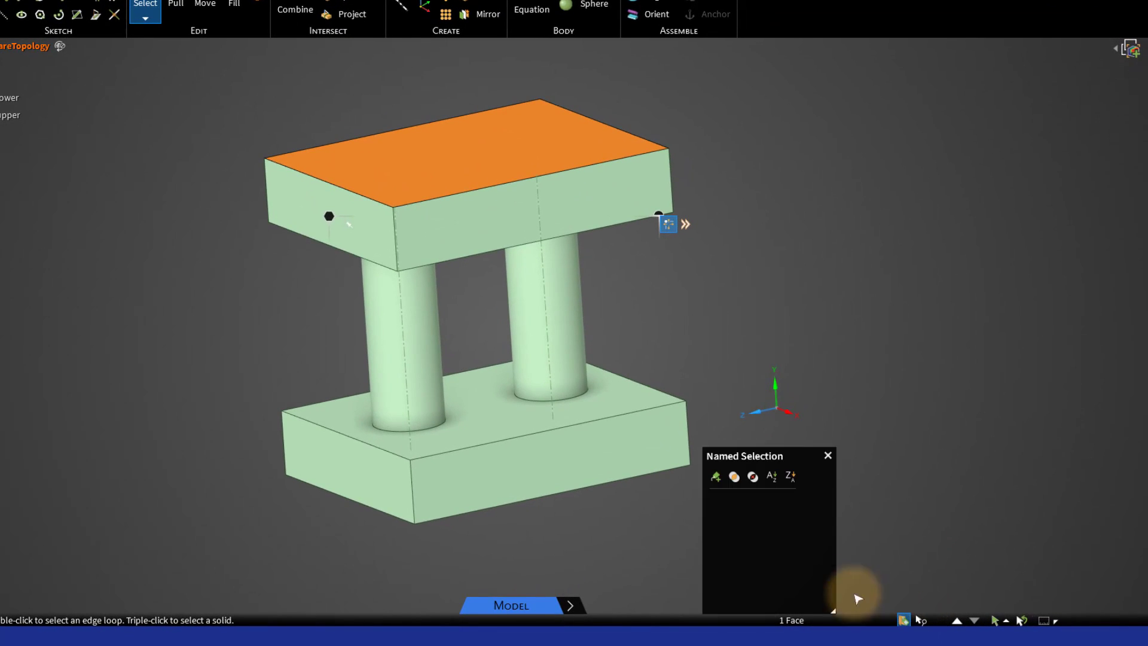
left_click(716, 476)
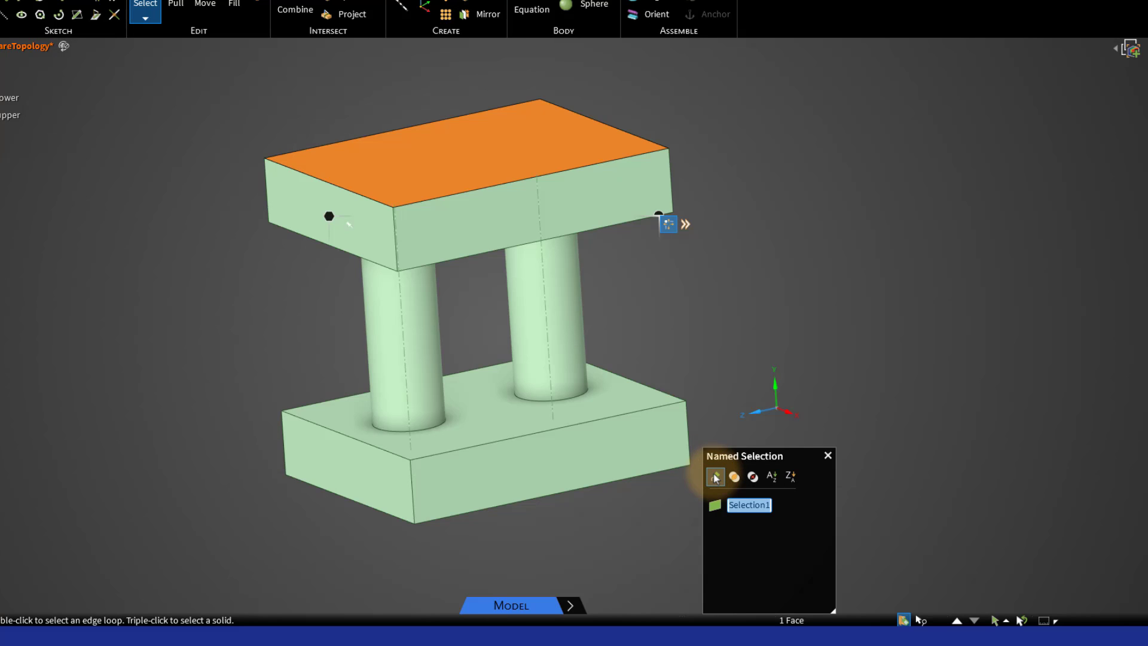
left_click(663, 567)
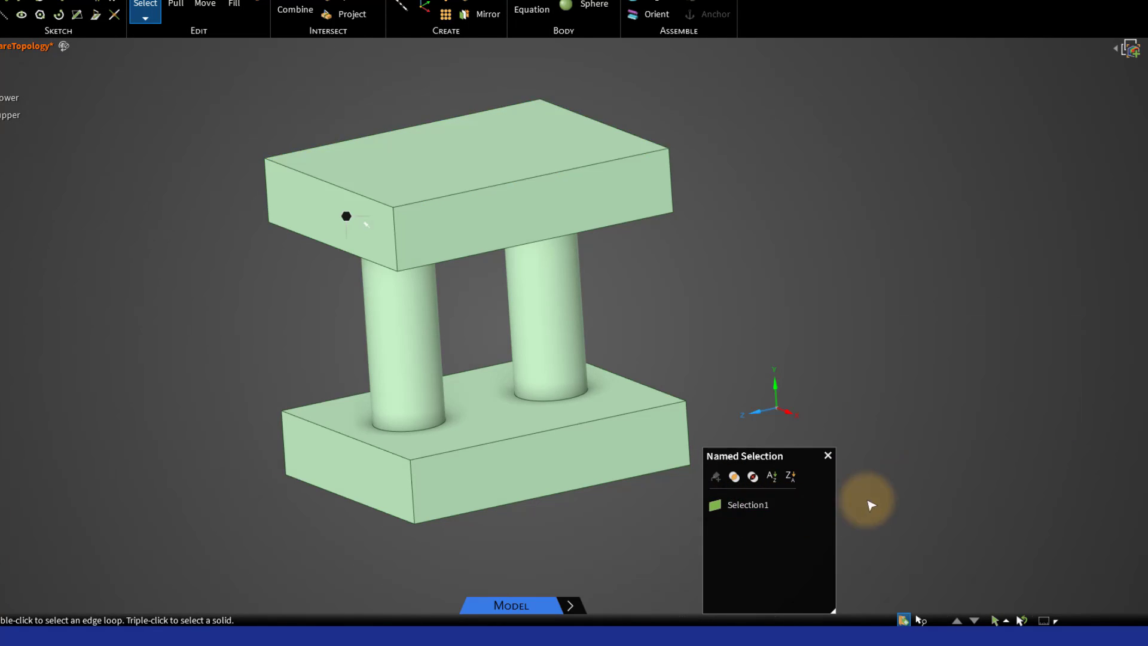
left_click(841, 464)
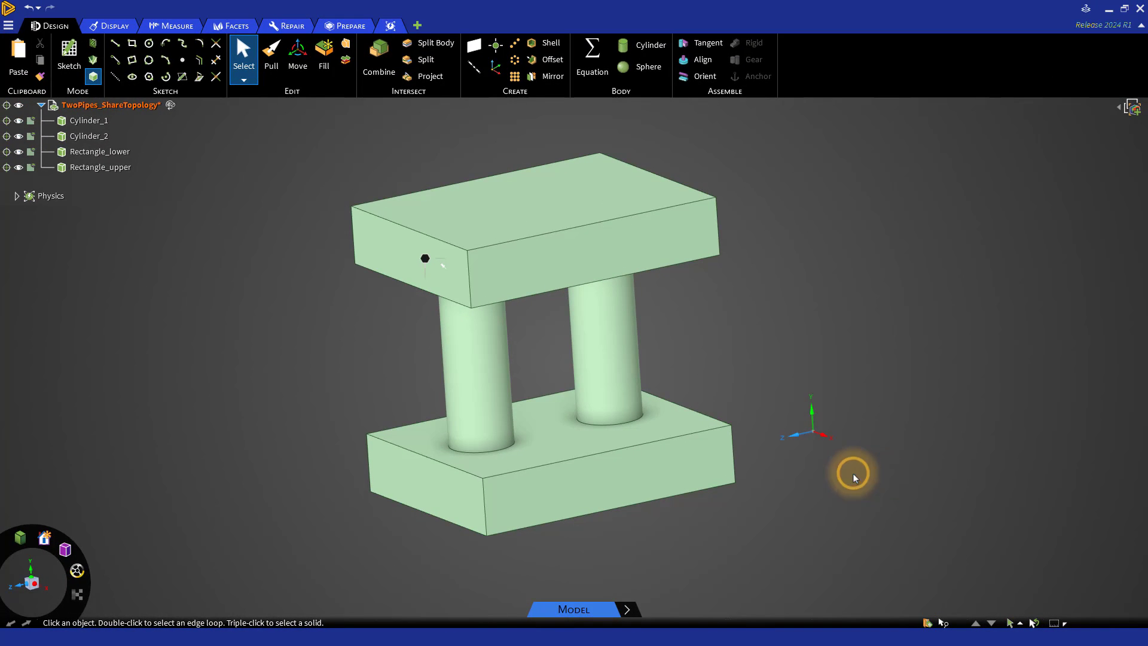
mouse_move(756, 553)
middle_mouse_down()
mouse_move(738, 474)
mouse_move(767, 558)
middle_mouse_up()
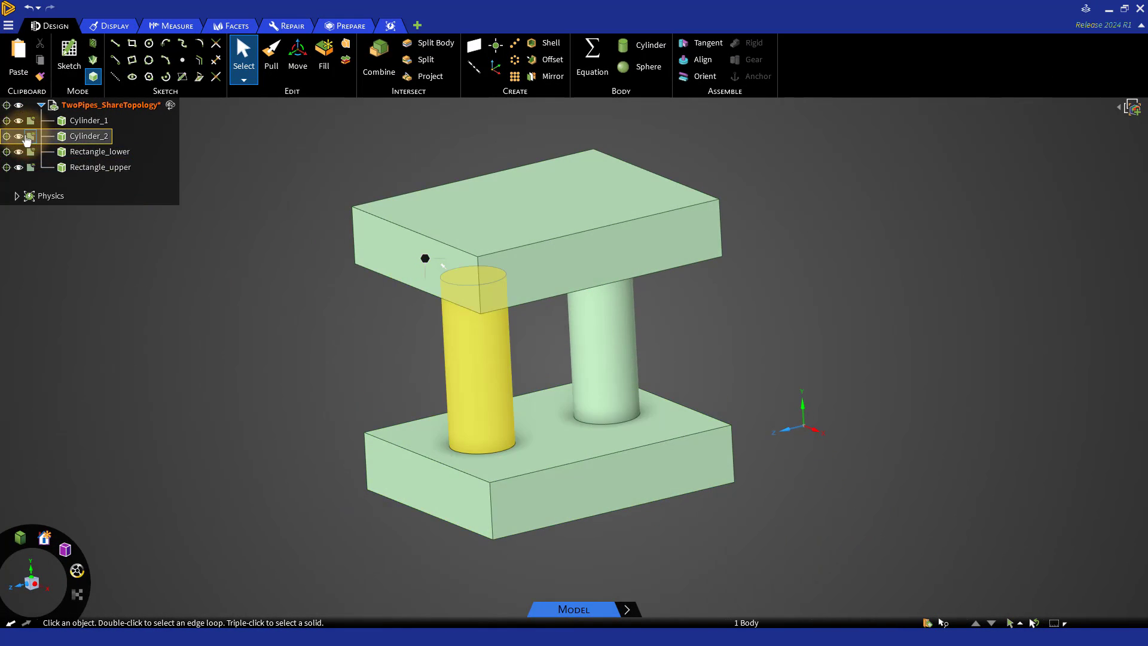
left_click(19, 135)
mouse_move(351, 387)
middle_mouse_down()
mouse_move(323, 287)
mouse_move(329, 383)
middle_mouse_up()
left_click(19, 136)
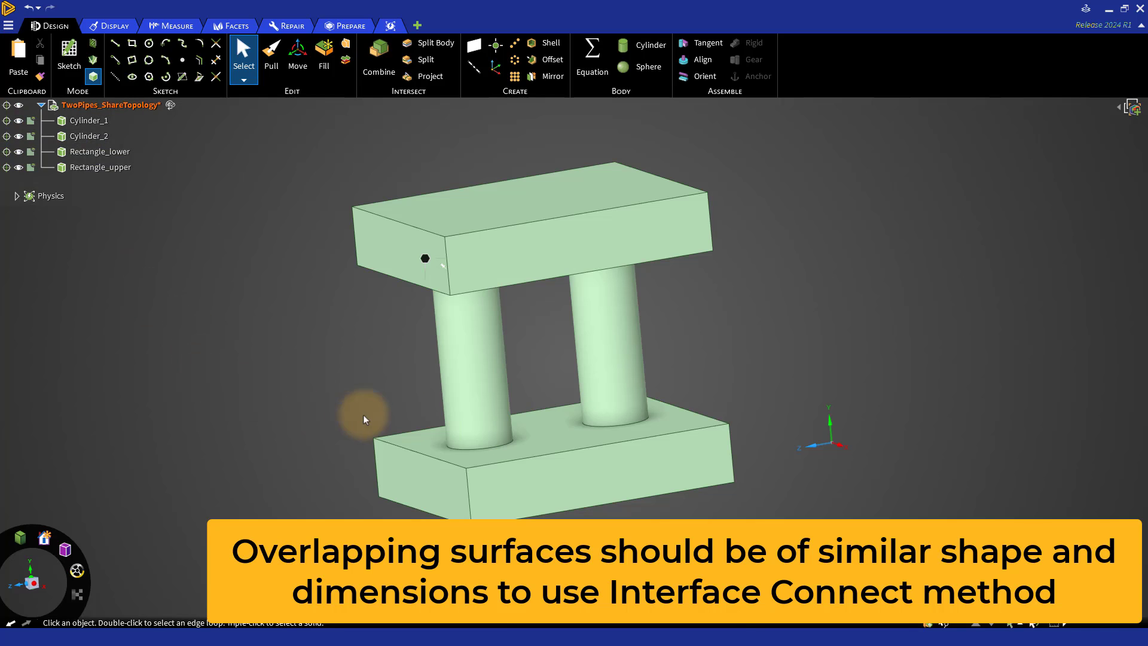
left_click(556, 442)
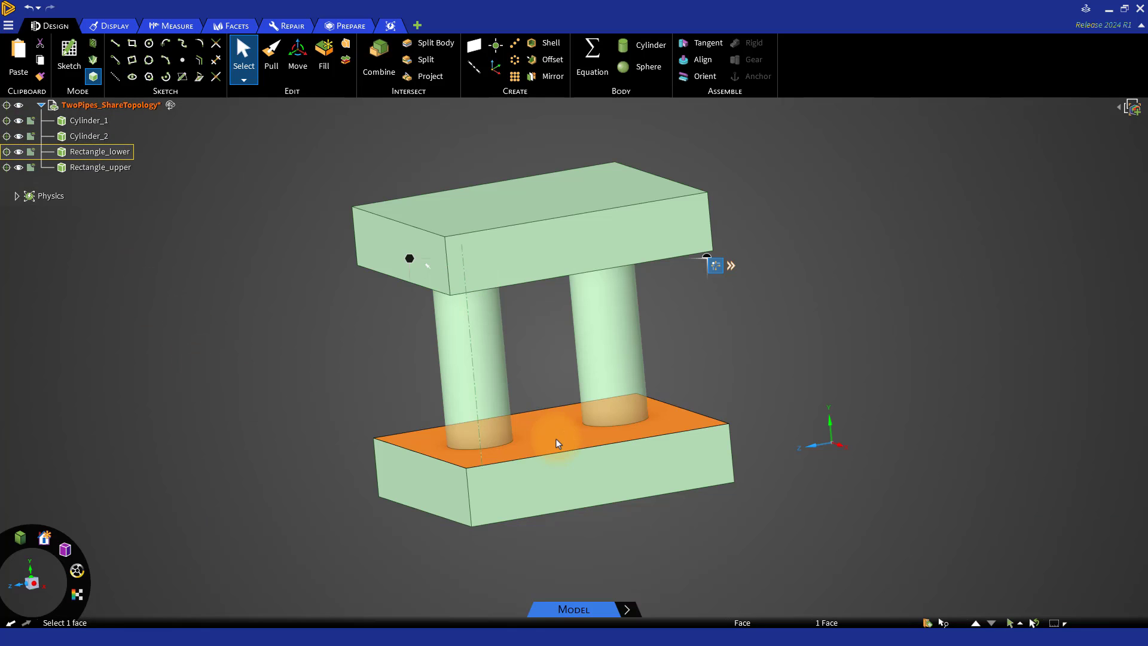
left_click(18, 136)
left_click(18, 121)
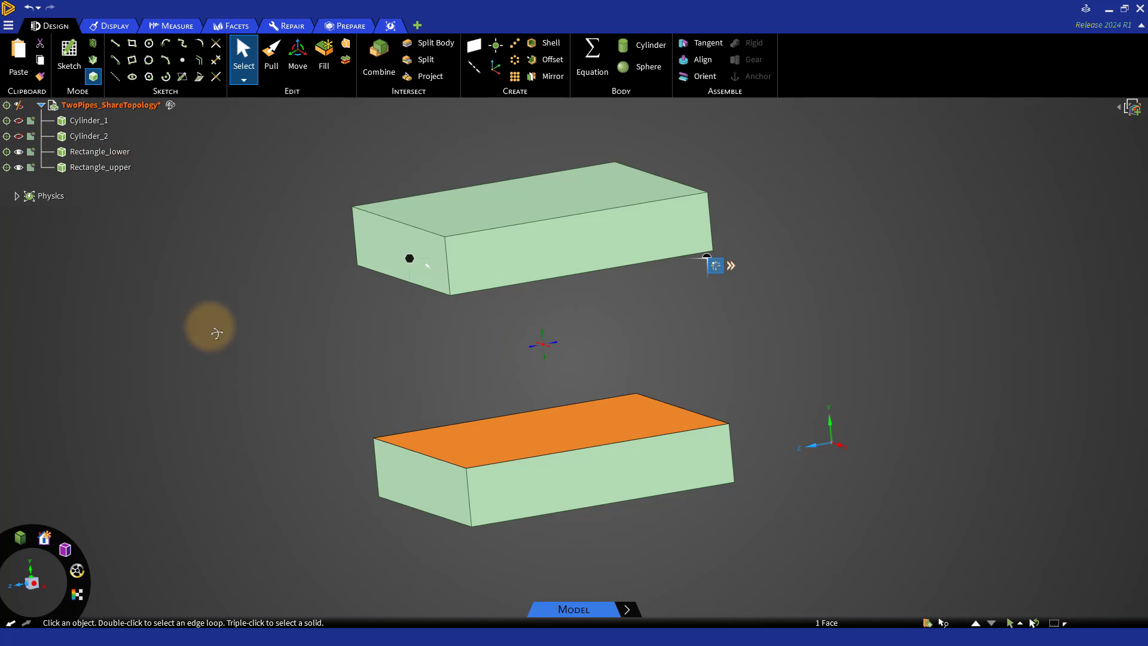
mouse_move(215, 327)
middle_mouse_down()
mouse_move(199, 237)
mouse_move(209, 332)
middle_mouse_up()
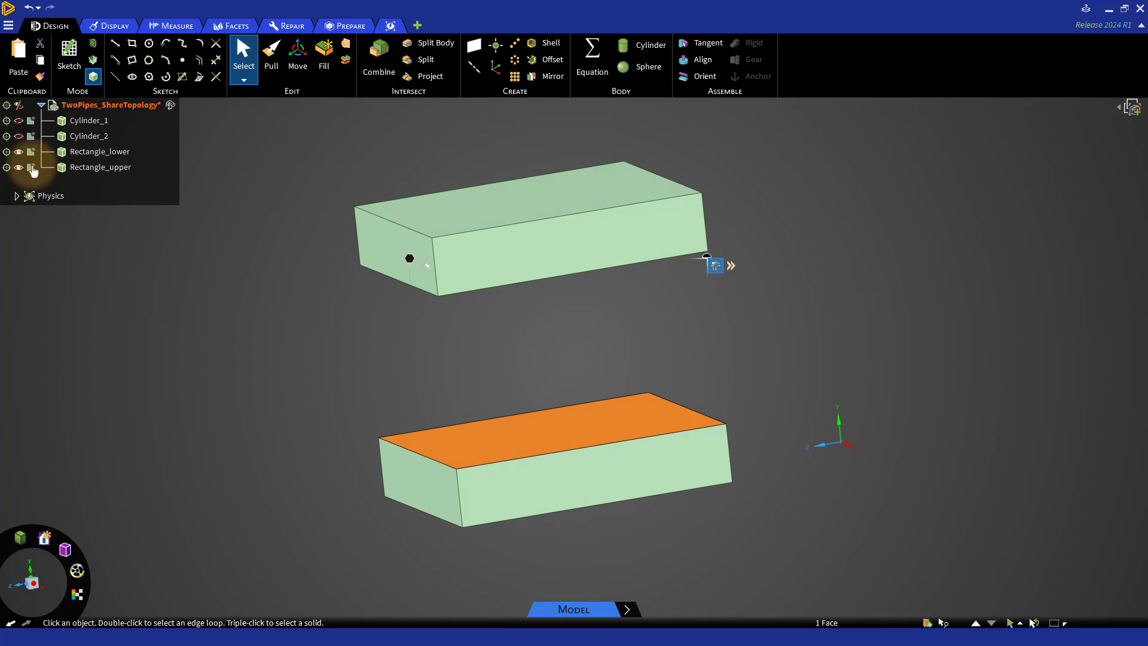
left_click(18, 136)
left_click(19, 120)
left_click(233, 376)
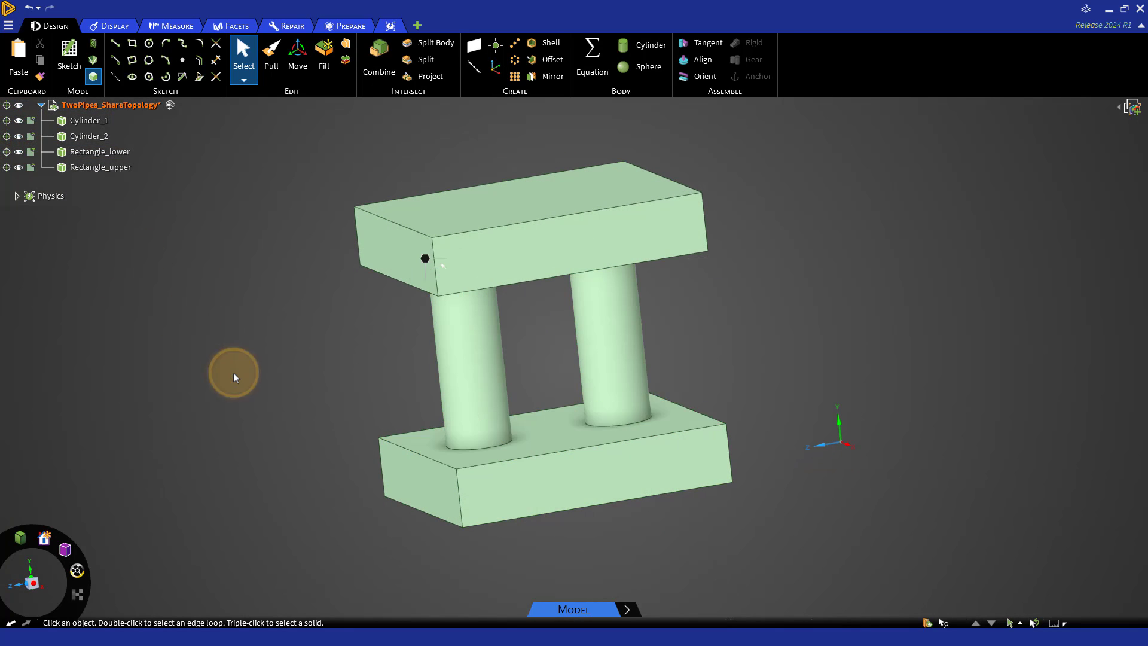
Run Imprint on the Prepare tab at 0.01 mm tolerance and imprint all four pipe-block circles.
left_click(339, 30)
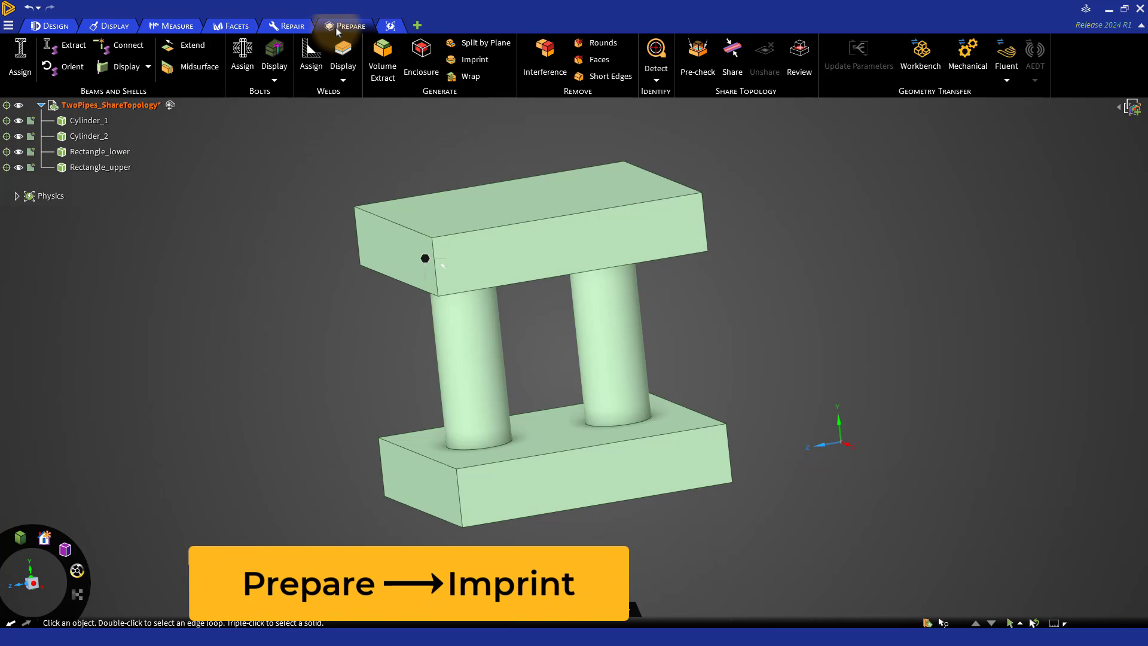
left_click(482, 62)
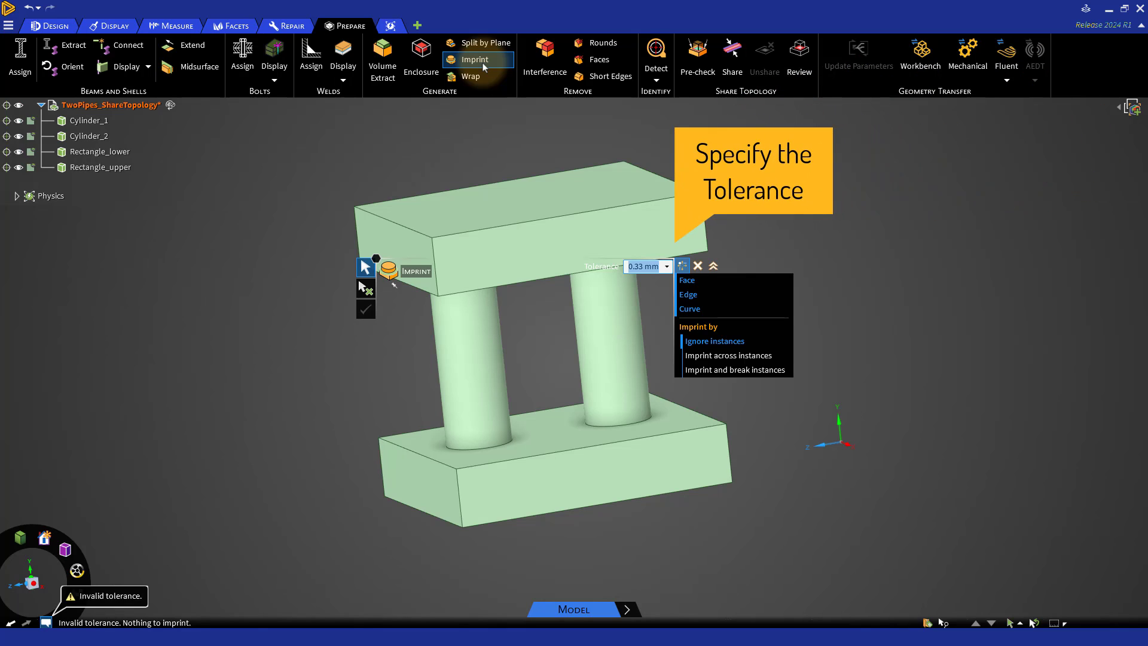
type("0.01")
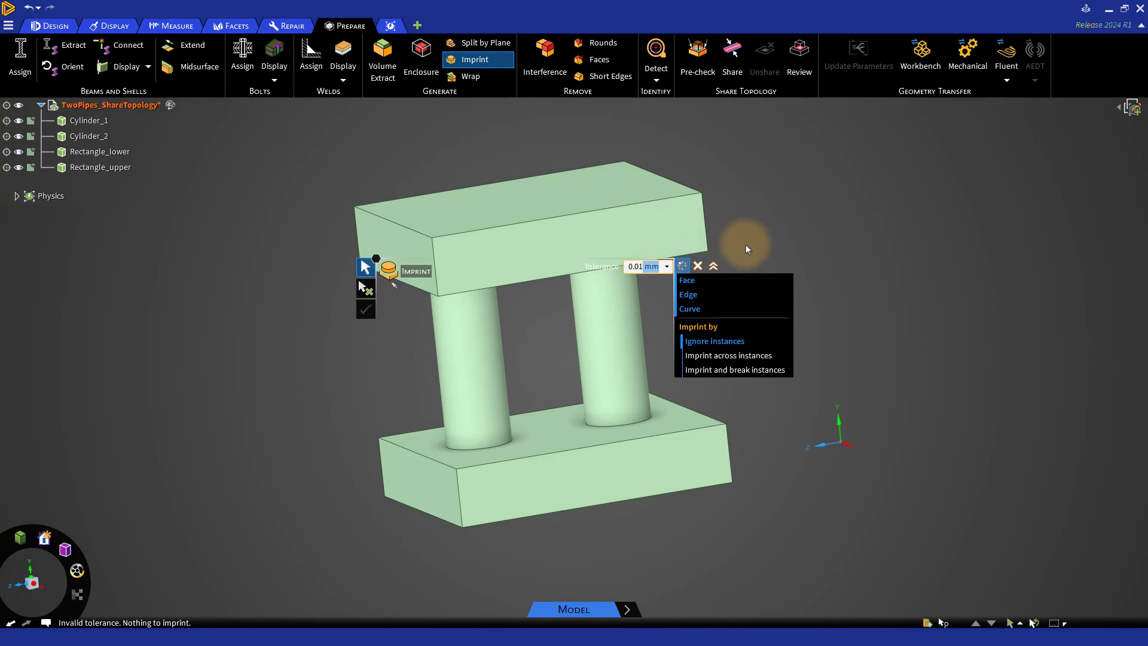
key("Return")
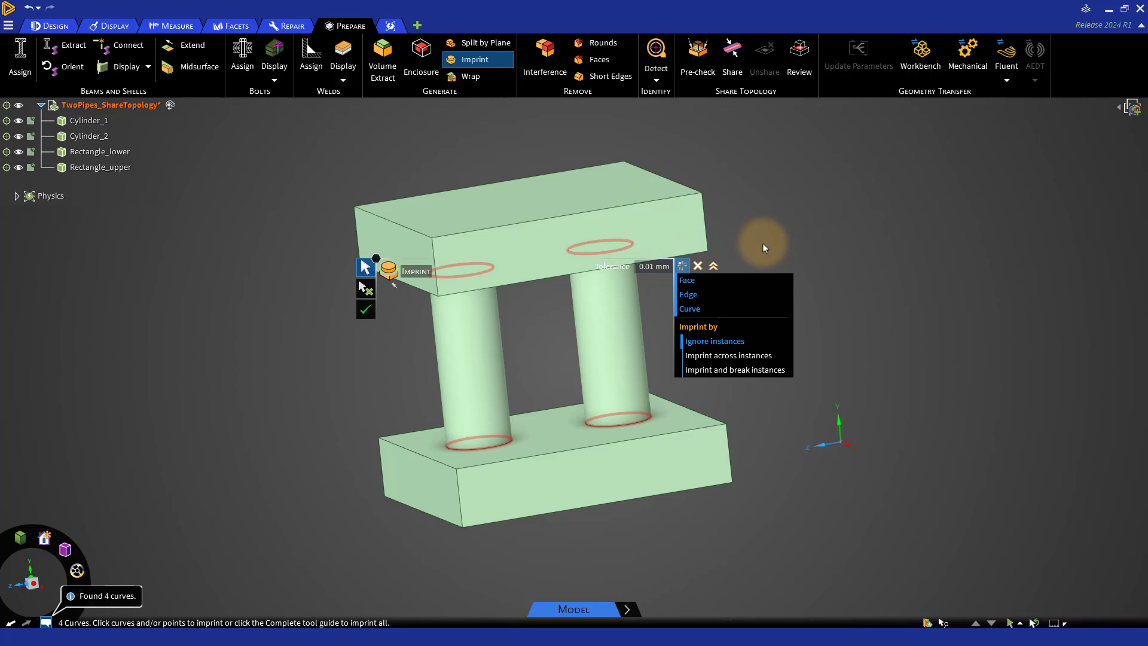
middle_click_drag(762, 243, 720, 195)
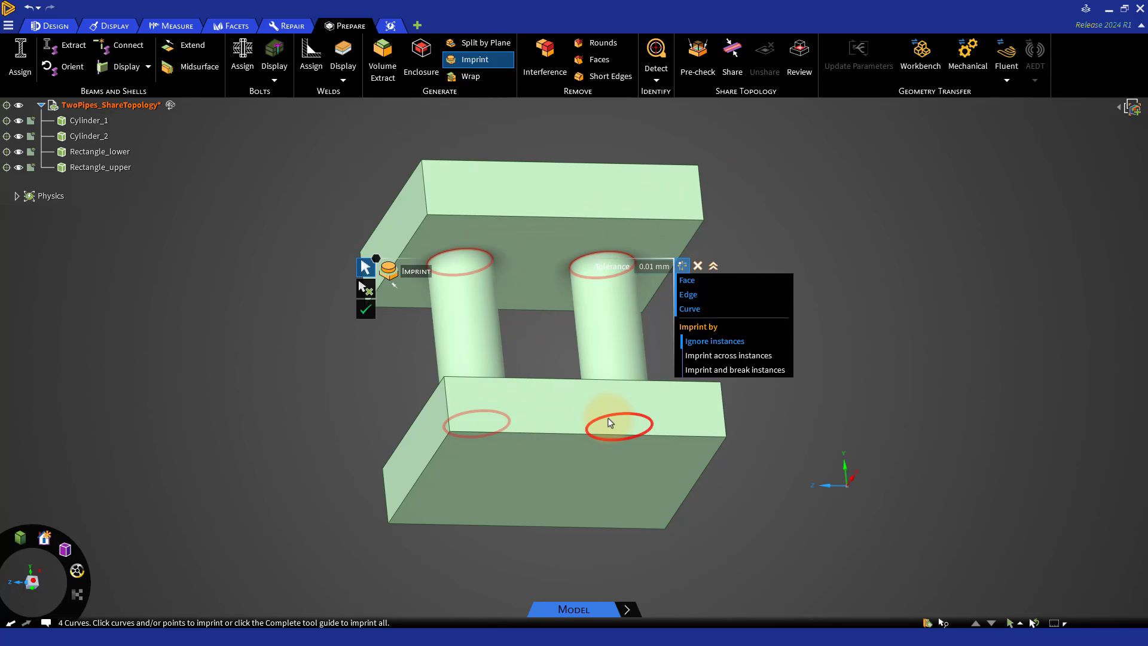
middle_click_drag(857, 357, 878, 410)
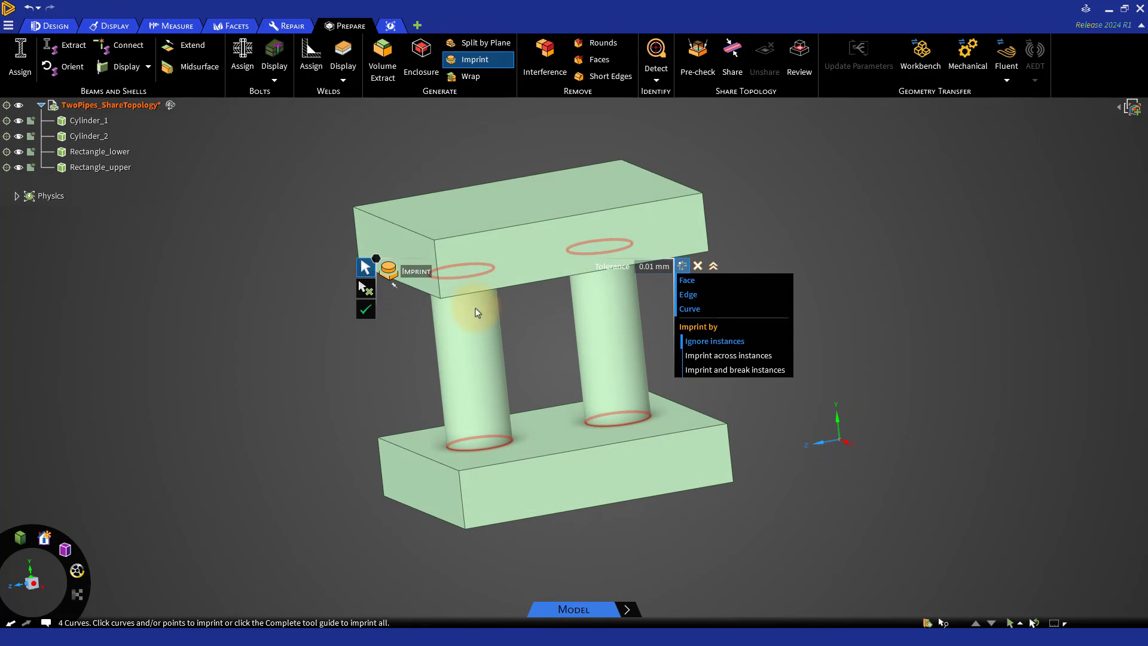
left_click(366, 308)
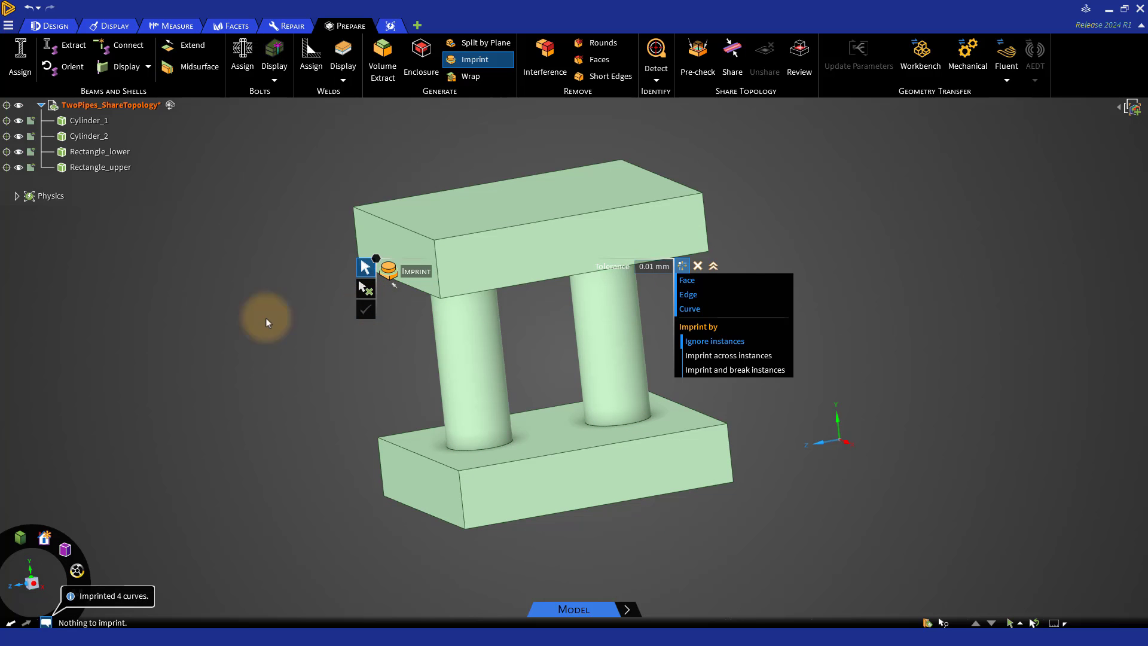
Hide both cylinders, finish the imprint, and check the imprinted circle faces on both blocks.
left_click(19, 137)
left_click(18, 121)
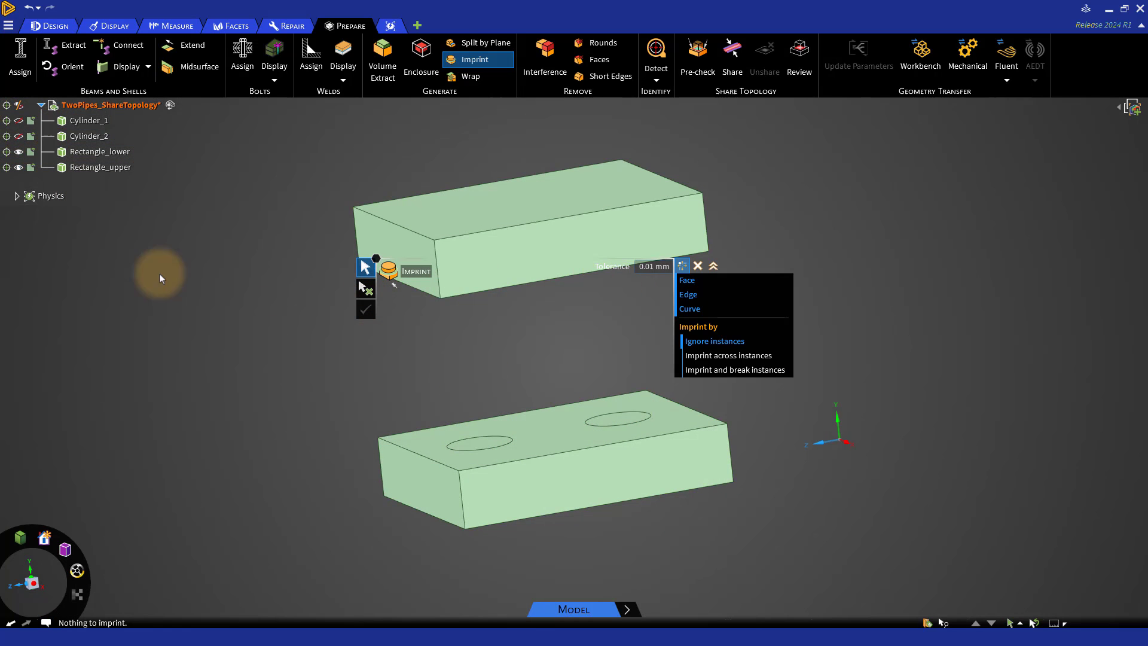
middle_click_drag(318, 405, 297, 323)
left_click(370, 308)
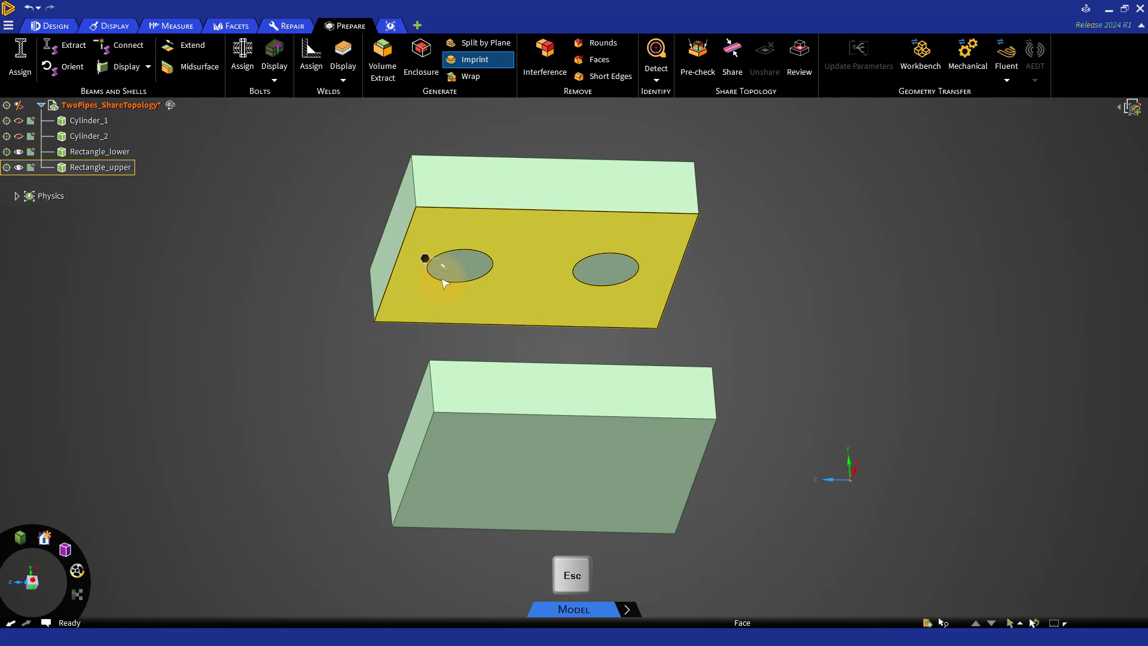
left_click(460, 265)
left_click(628, 281)
middle_click_drag(797, 351, 771, 451)
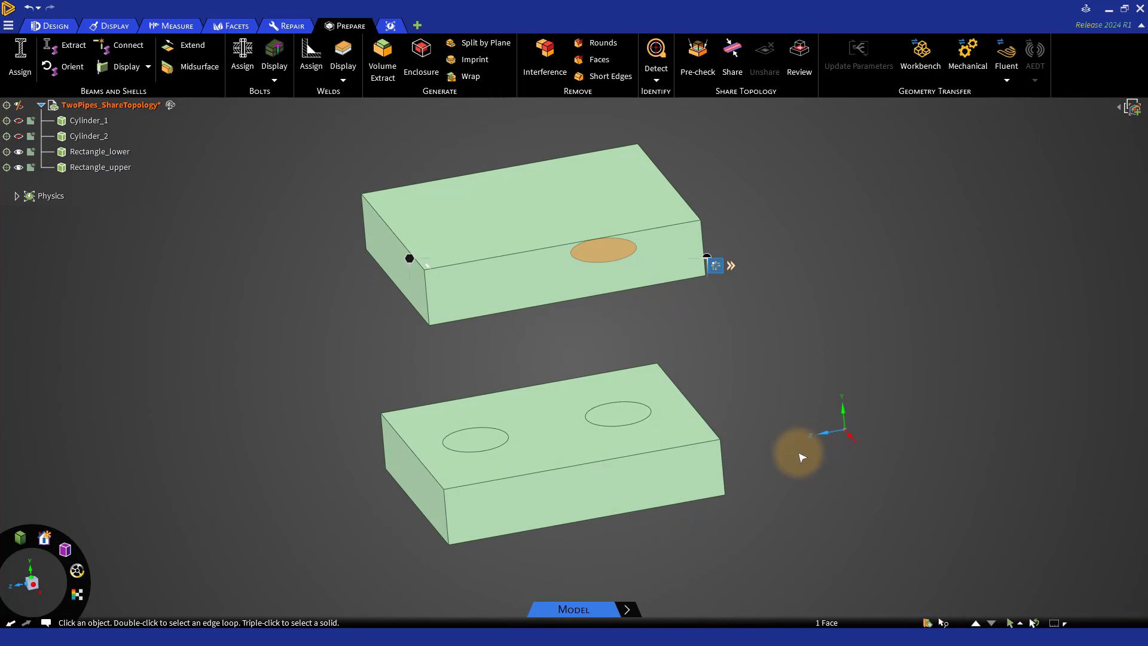
left_click(487, 441)
left_click(618, 413)
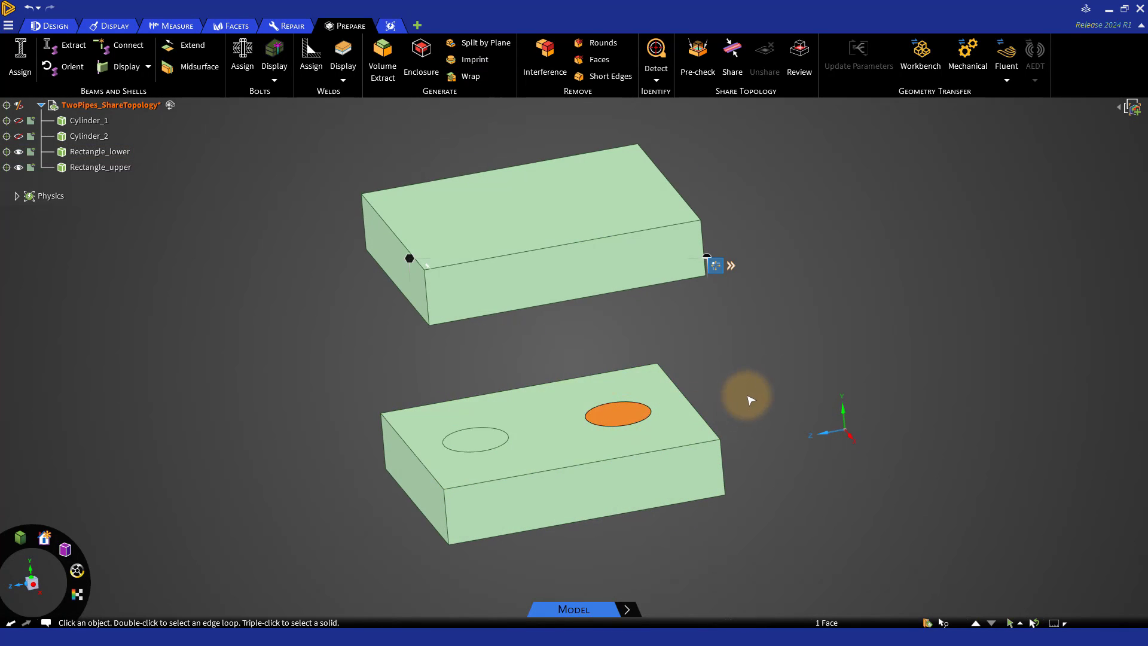
middle_click_drag(746, 397, 734, 332)
left_click(732, 333)
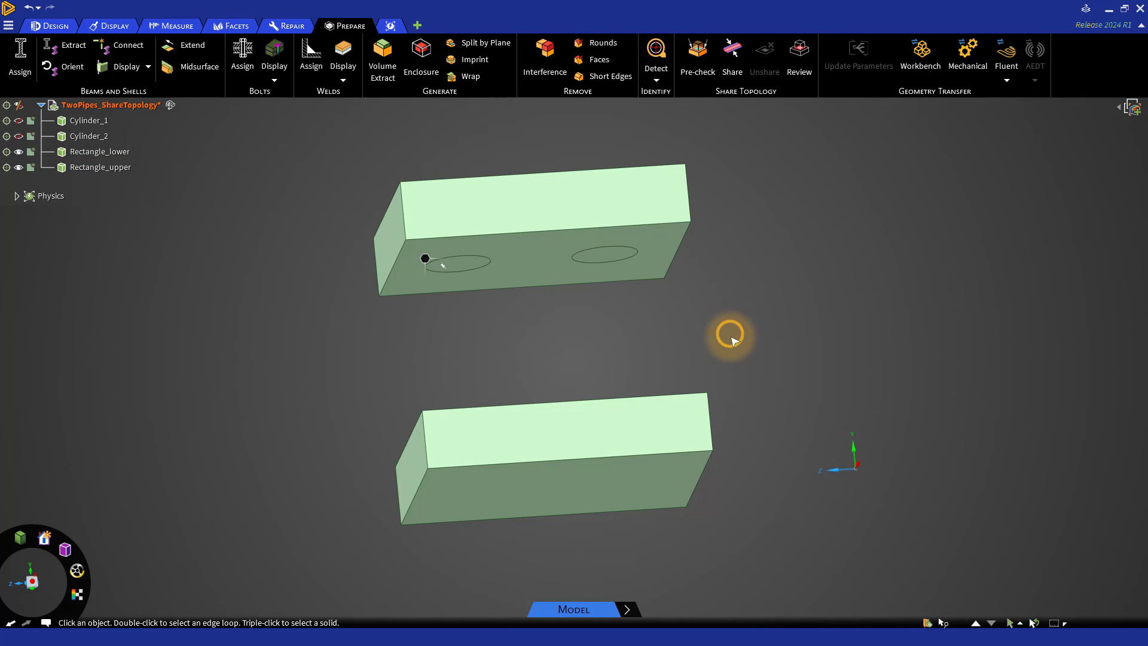
Save the upper block's left and right circle faces as named selections face1 and face2.
left_click(459, 263)
key("ctrl+g")
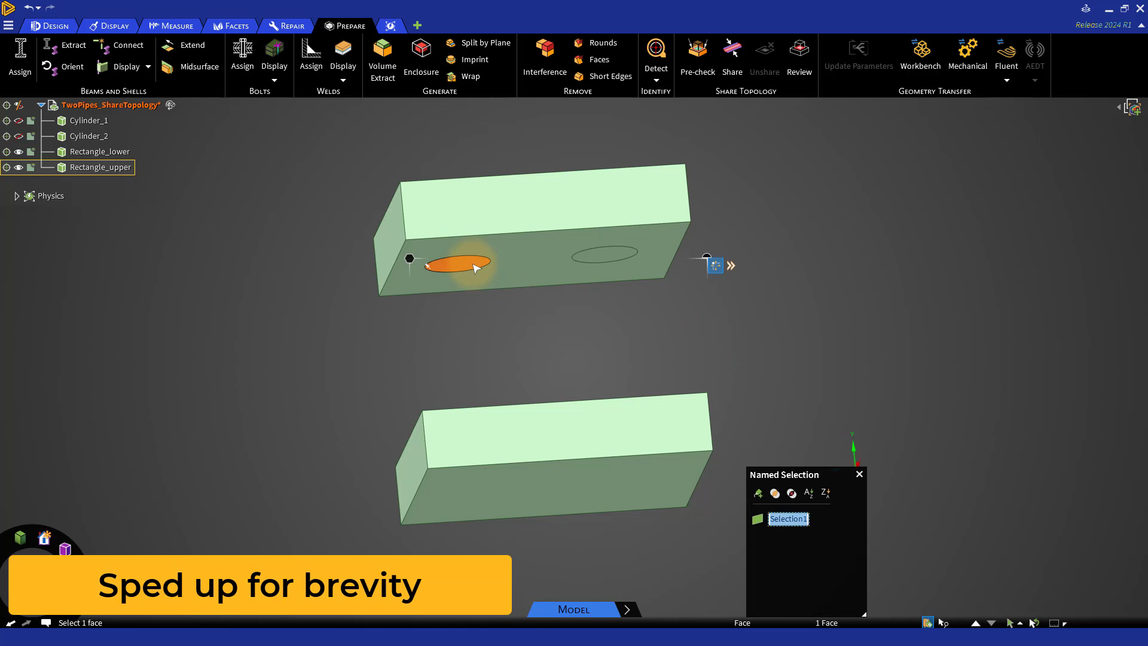
type("face1")
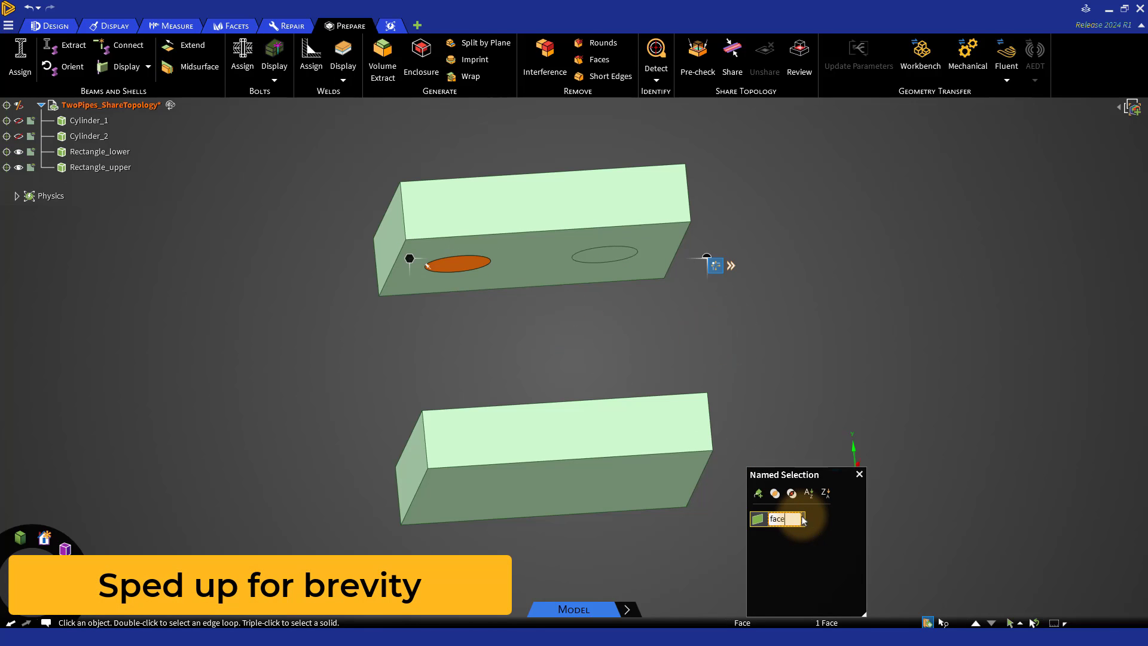
key("Return")
left_click(742, 389)
left_click(616, 258)
key("ctrl+g")
type("face2")
key("Return")
Save the lower block's left circle face as face3 and select its right circle face.
middle_click_drag(615, 254, 602, 417)
left_click(495, 519)
key("ctrl+g")
type("face3")
left_click(640, 496)
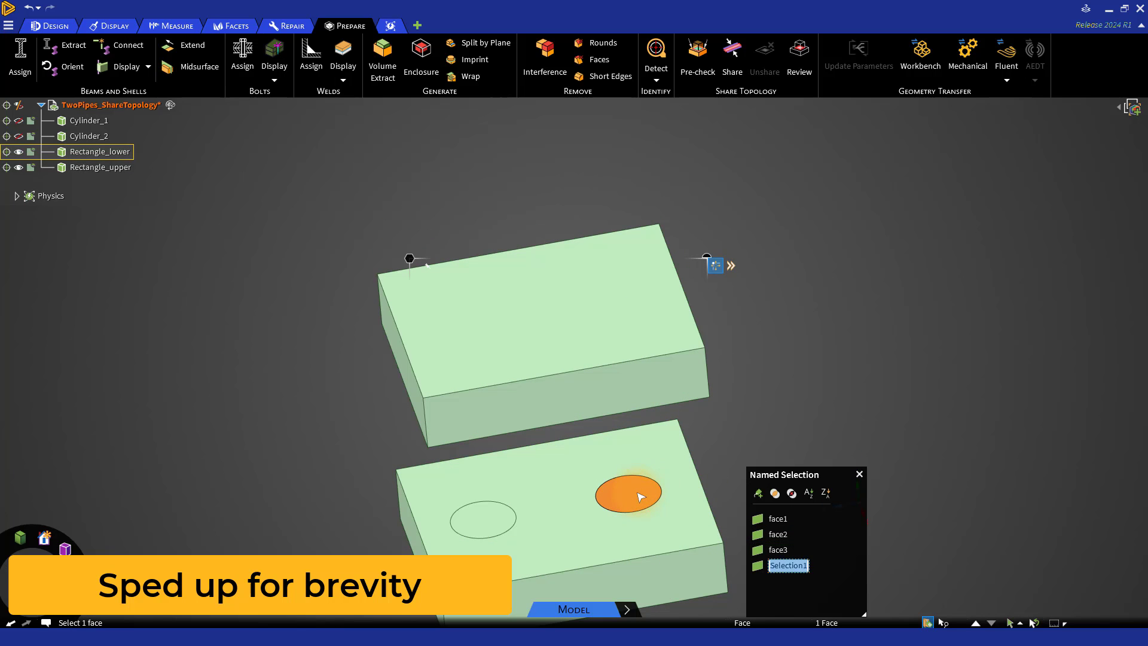
Show the pipes, hide the blocks, and save both pipe top end faces as face5 and face6.
left_click(18, 121)
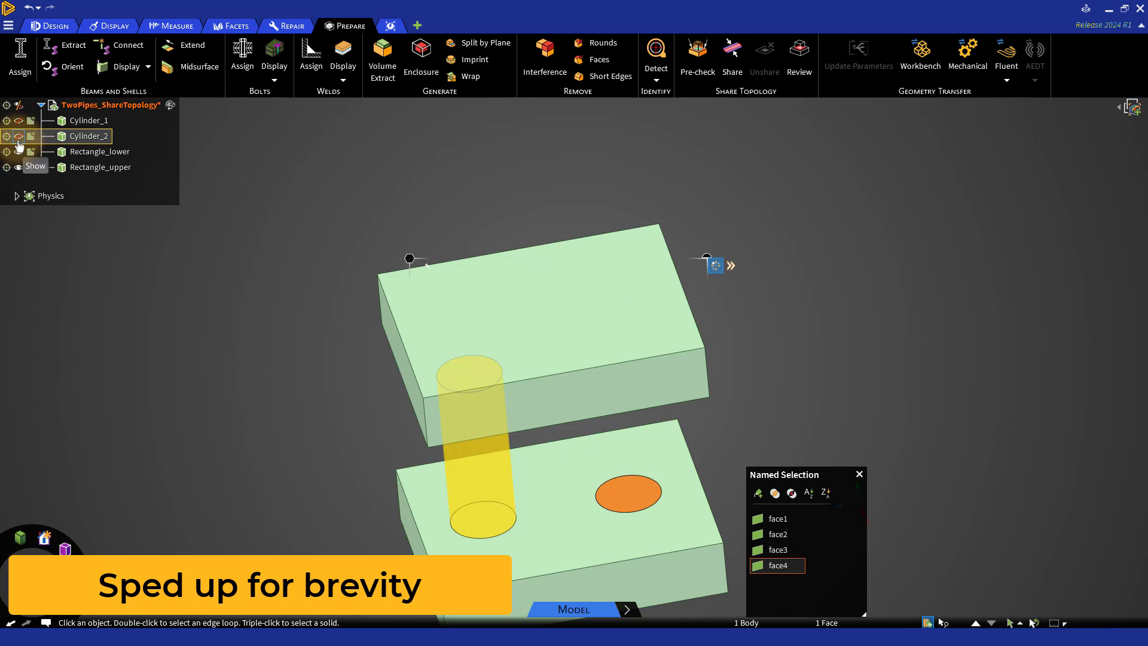
left_click(19, 136)
left_click(19, 152)
left_click(19, 167)
middle_click_drag(327, 299, 500, 329)
left_click(500, 328)
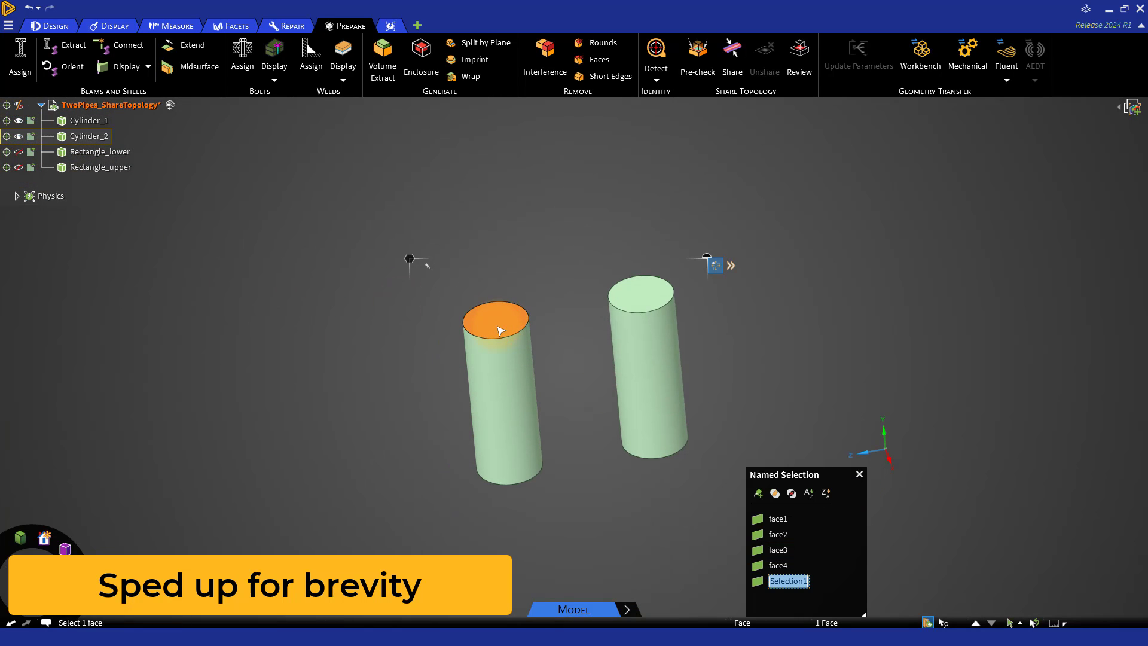
type("5")
key("Return")
left_click(643, 293)
key("ctrl+g")
type("face6")
key("Return")
Save the right and left pipe bottom end faces as face7 and face8, then transfer to Fluent Meshing.
middle_click_drag(738, 367, 658, 460)
left_click(660, 463)
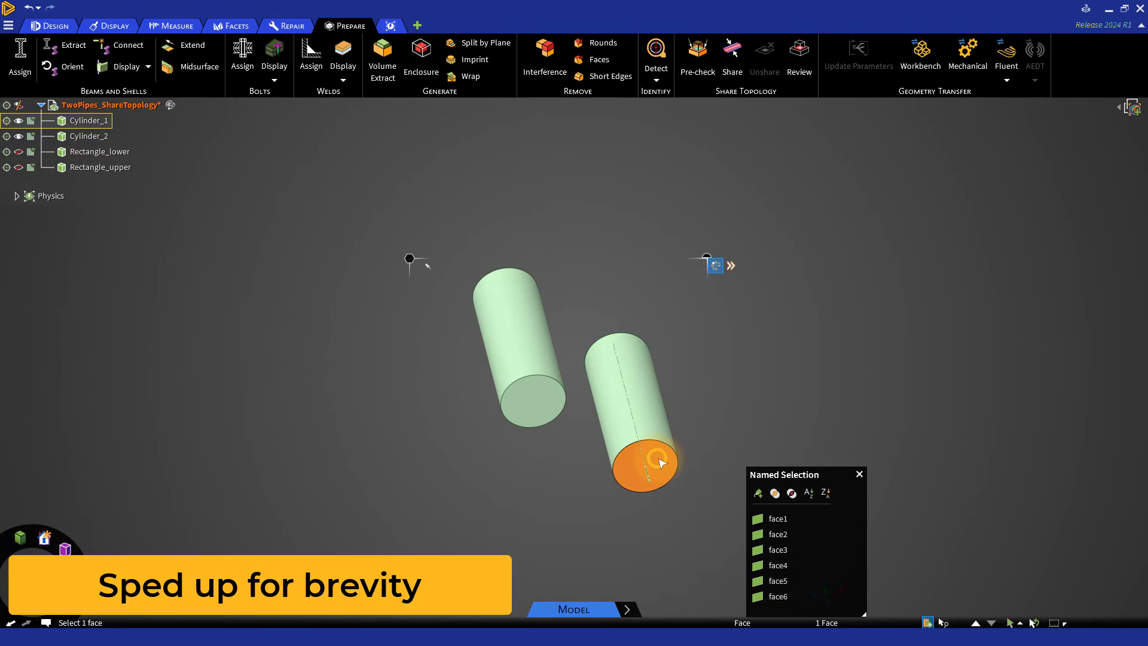
key("ctrl+g")
key("Return")
left_click(531, 412)
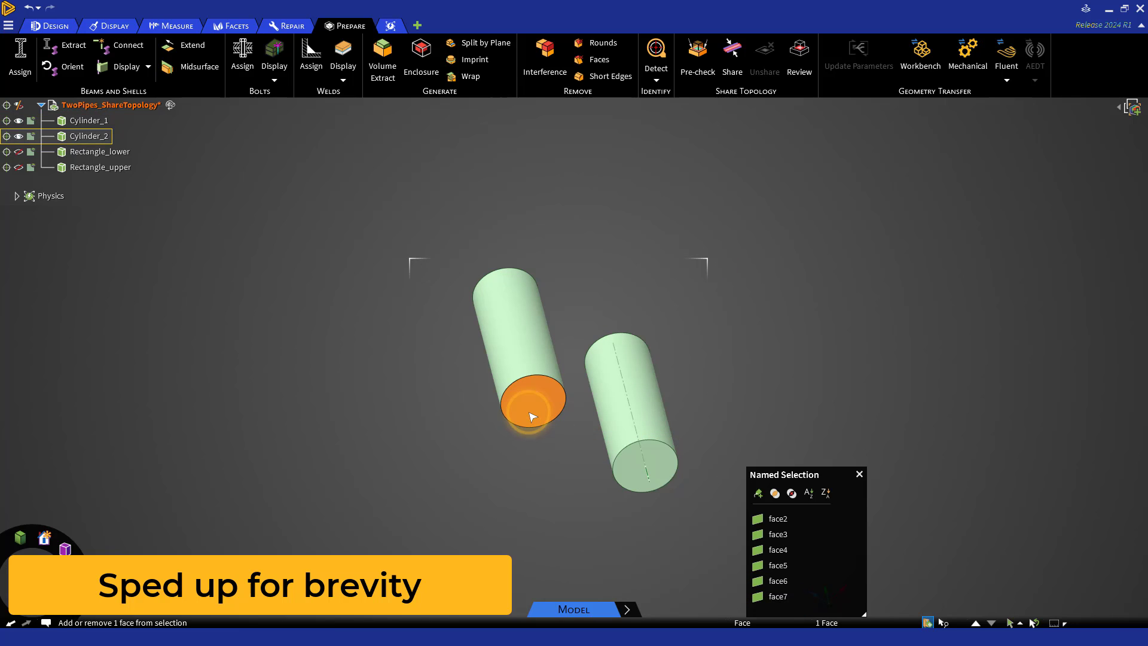
key("ctrl+g")
type("face8")
key("Return")
left_click(551, 505)
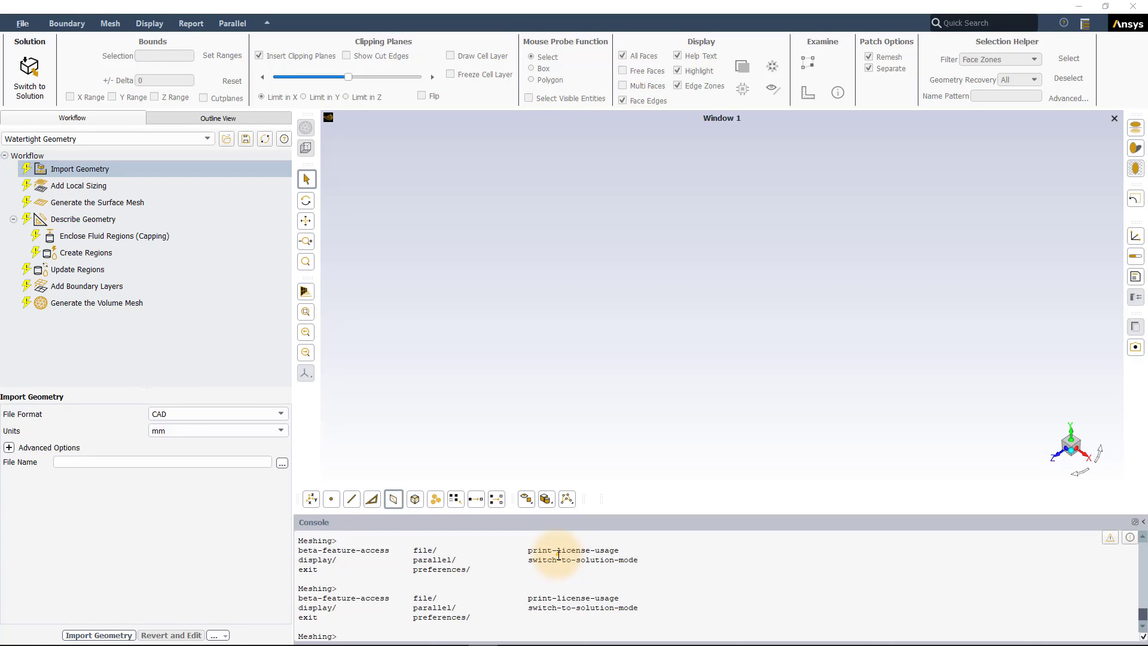
Choose TwoPipes_ShareTopology.scdoc as the CAD file for Import Geometry and confirm.
left_click(282, 463)
left_click(496, 257)
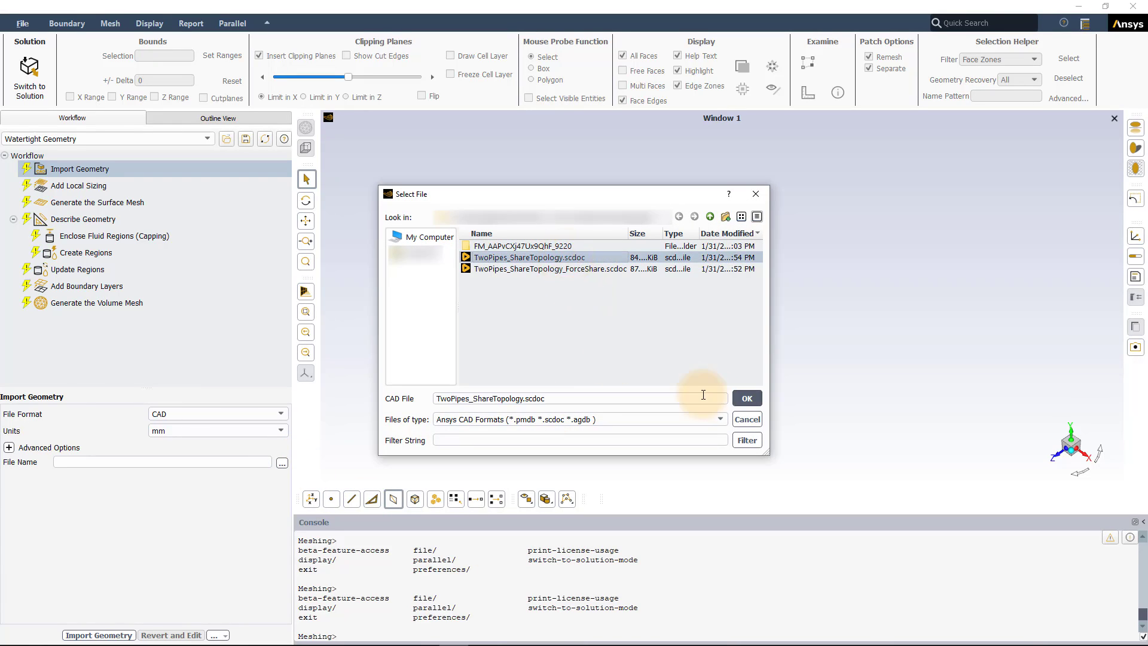
left_click(747, 400)
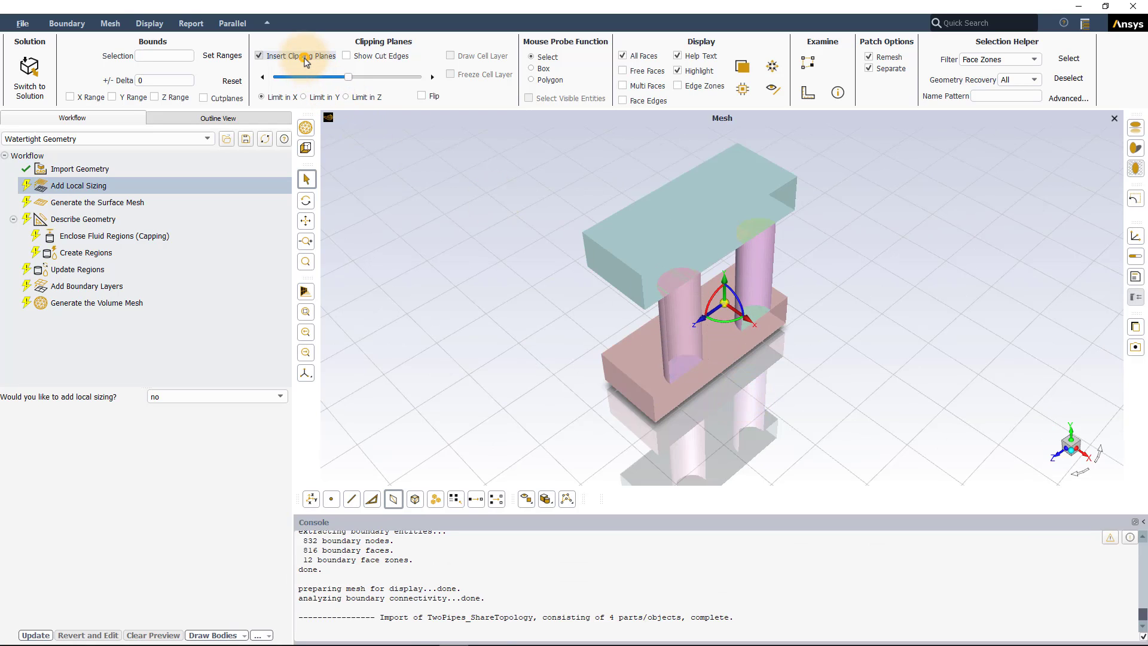
Turn off clipping, skip local sizing, and generate the surface mesh on the blocks and pipes.
left_click(305, 60)
left_click(36, 636)
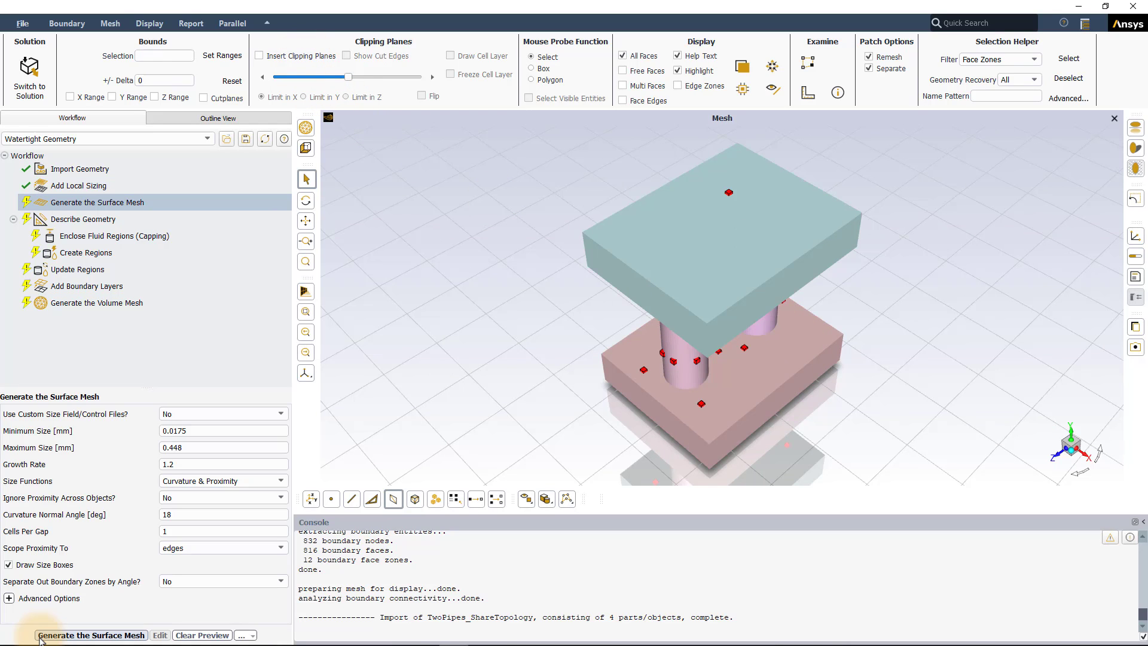
left_click(40, 636)
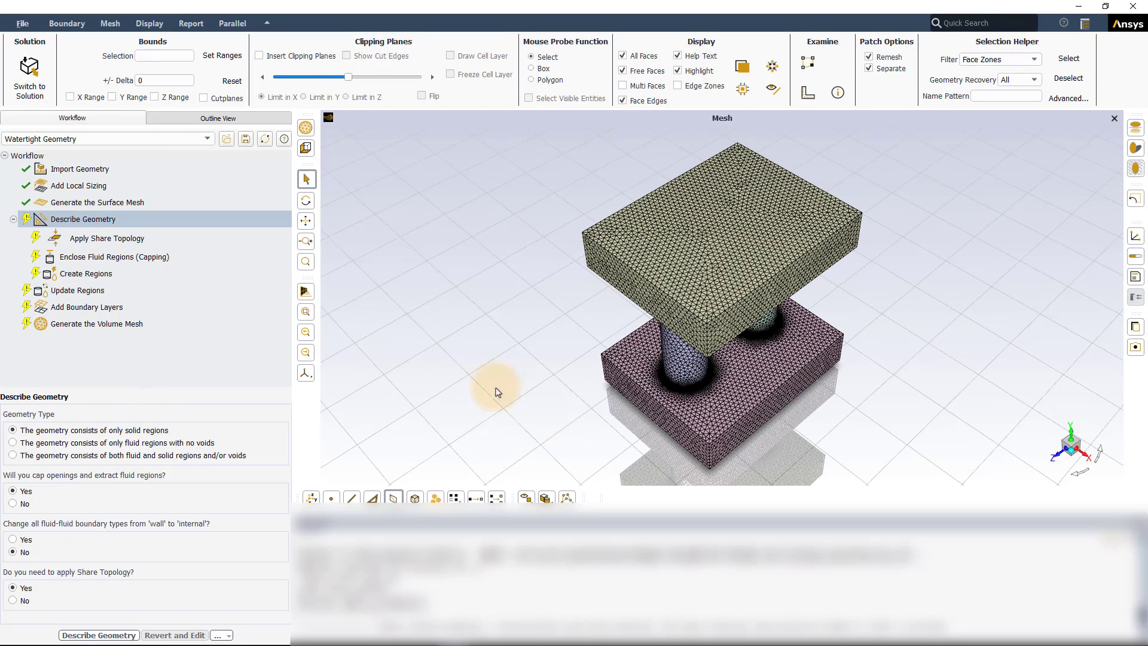
Clip and zoom the mesh to inspect face8 on the base, then select the Apply Share Topology task.
left_click(292, 58)
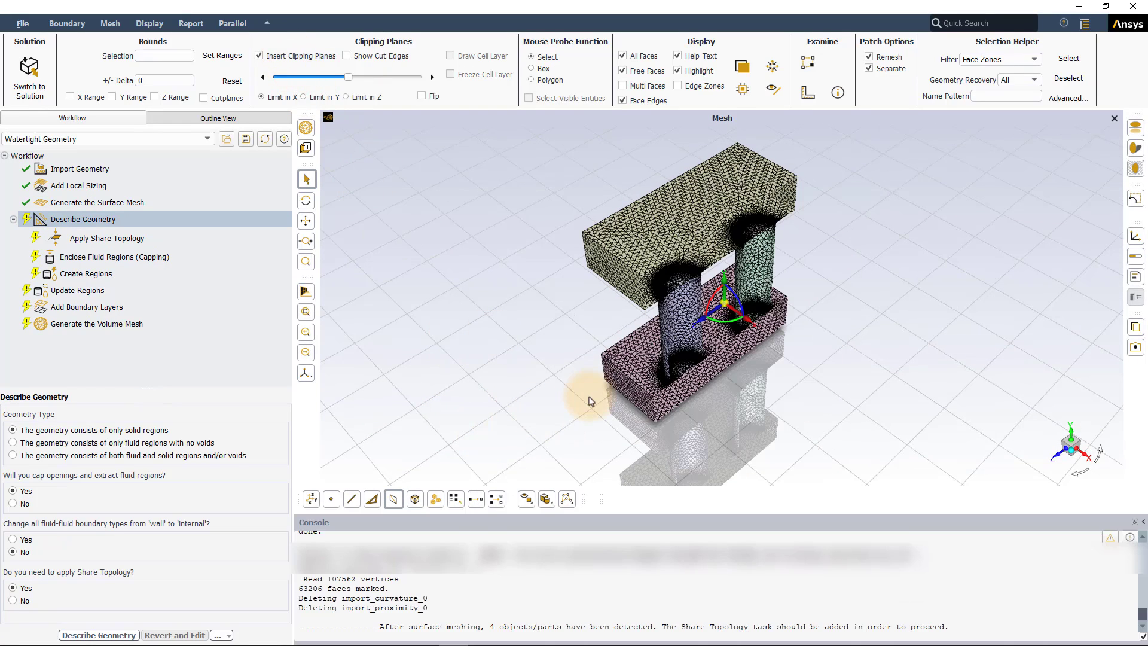
left_click_drag(590, 392, 640, 390)
scroll(640, 390, "up", 10)
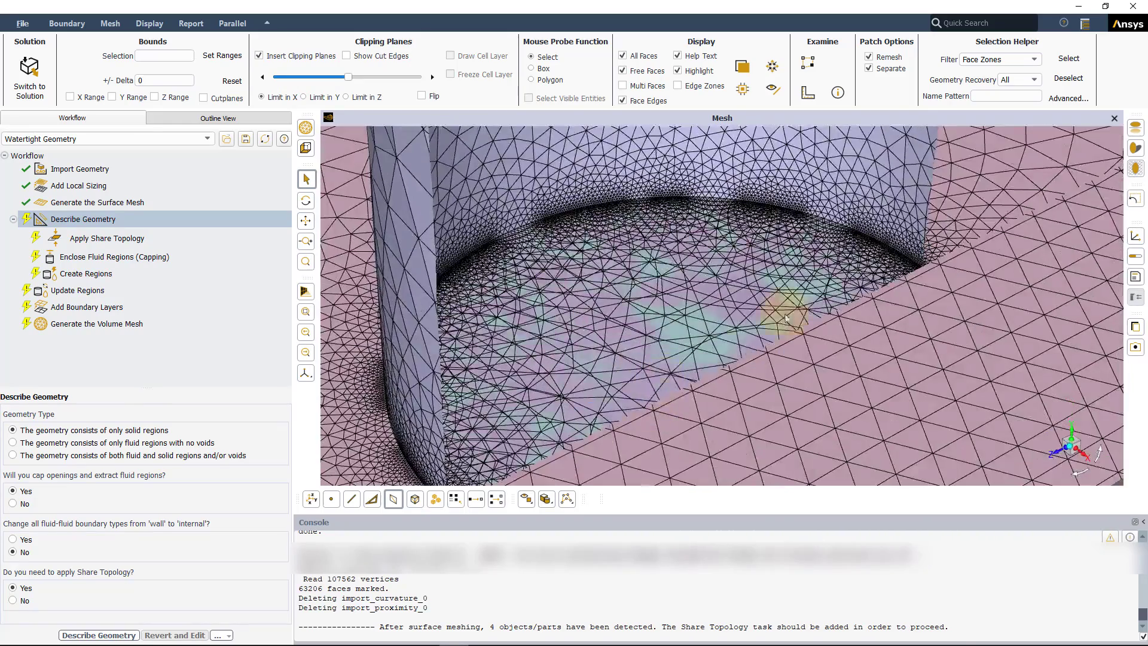
left_click(596, 371)
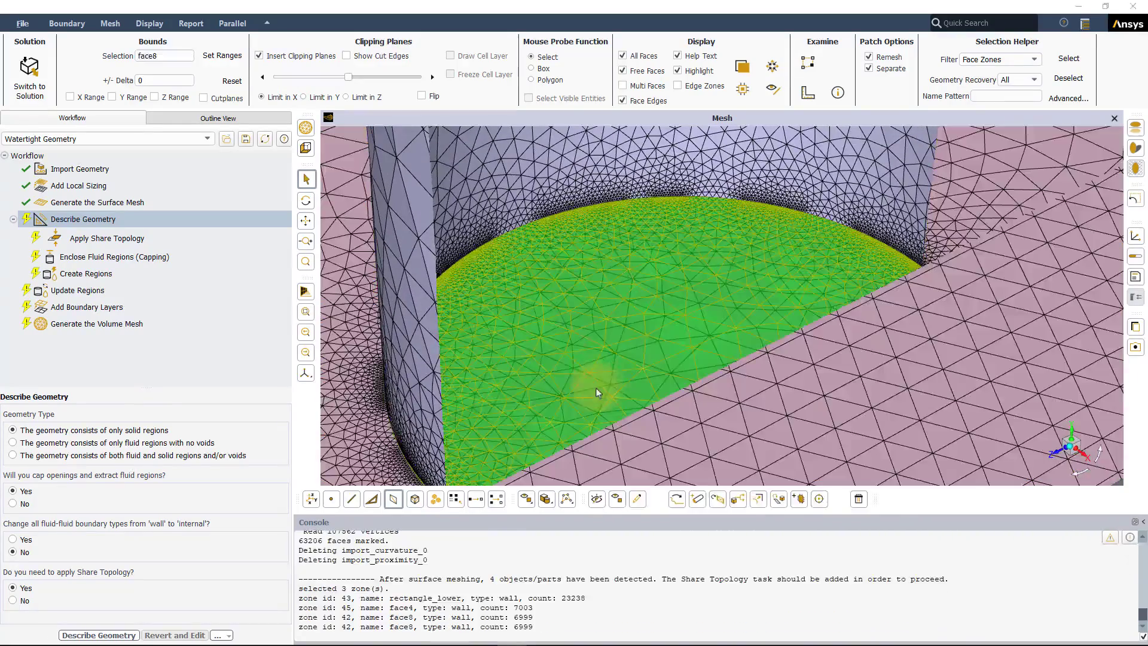
scroll(597, 393, "down", 10)
left_click(465, 378)
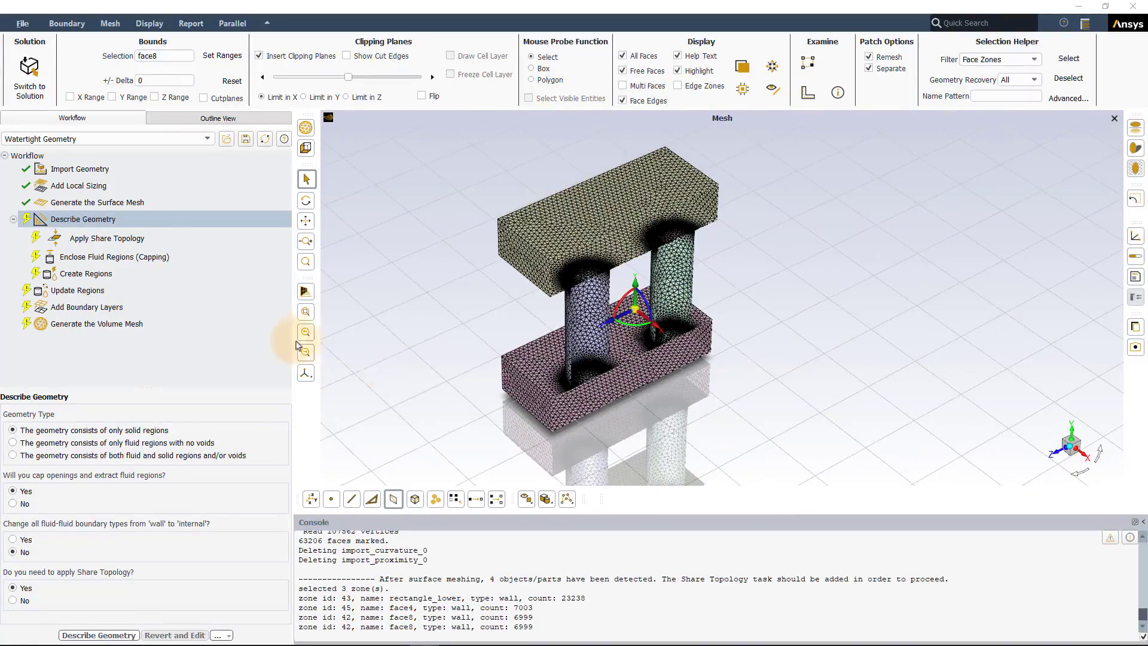
left_click(99, 246)
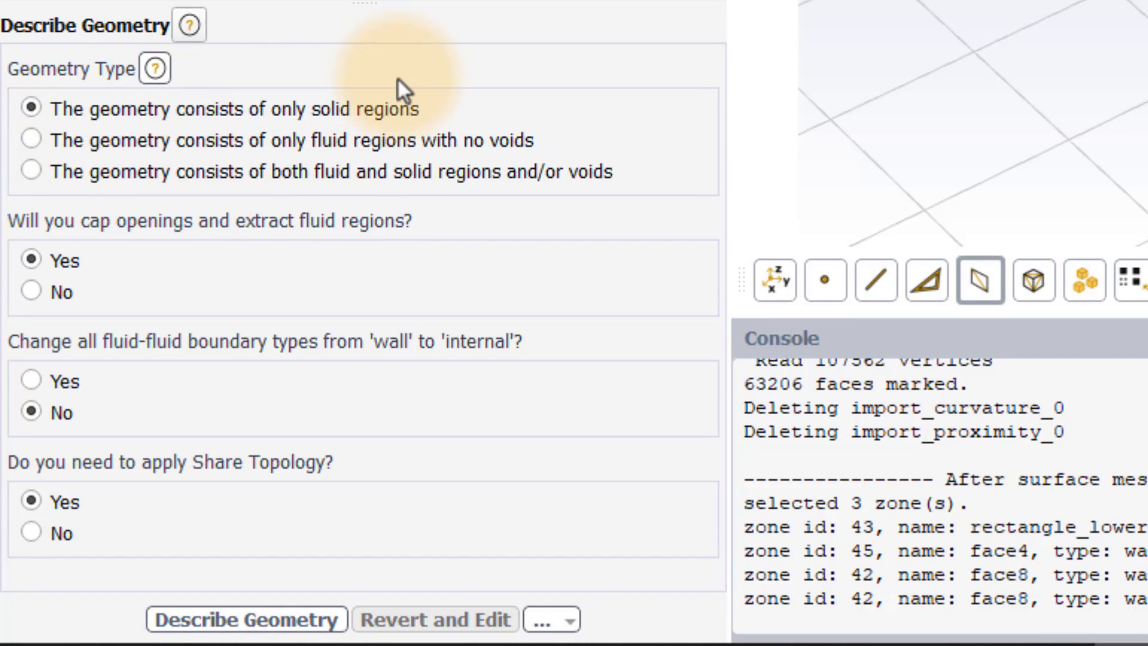
Complete Describe Geometry, then apply Interface Connect share topology using face1–face8 as interface labels.
left_click(290, 622)
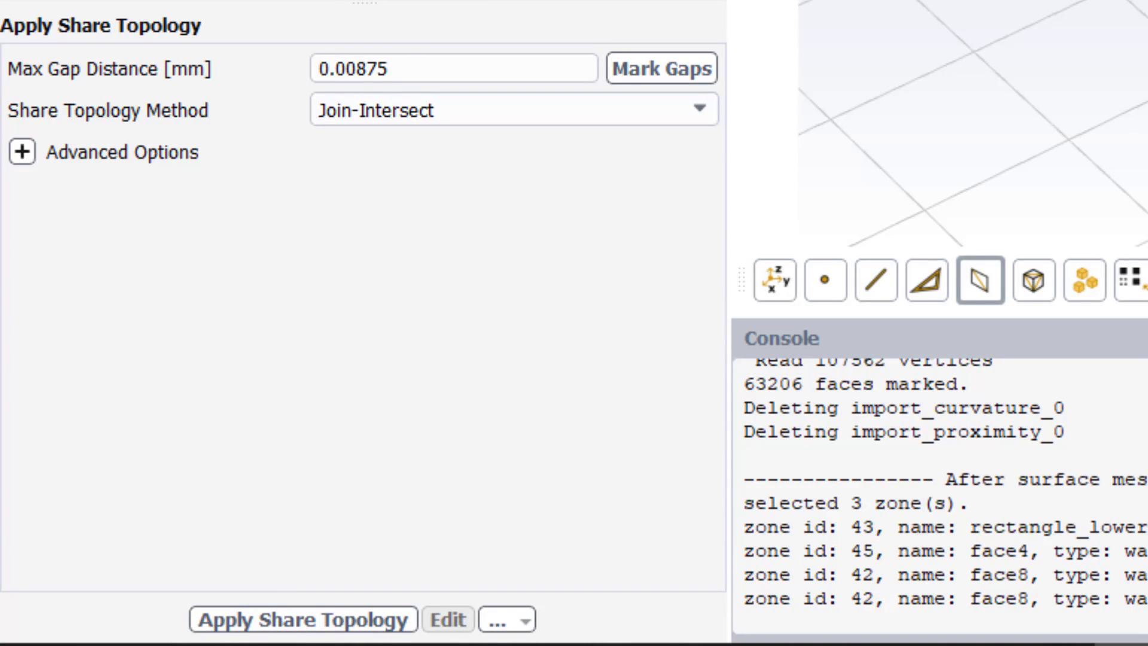
left_click(455, 111)
left_click(443, 166)
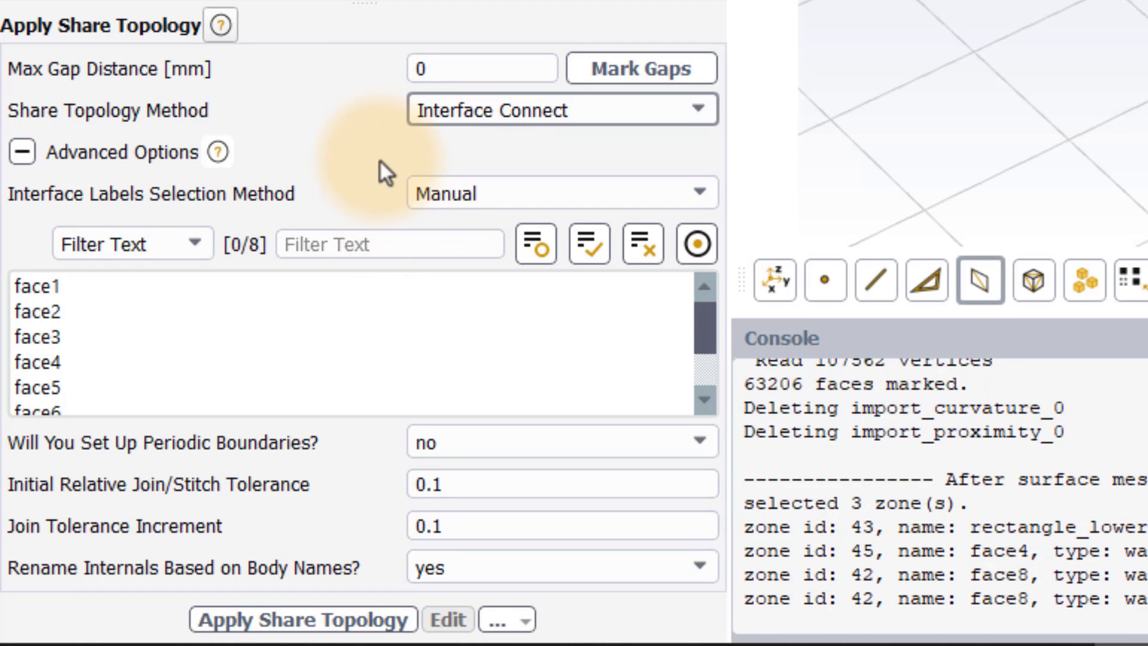
left_click(161, 287)
scroll(214, 330, "down", 1)
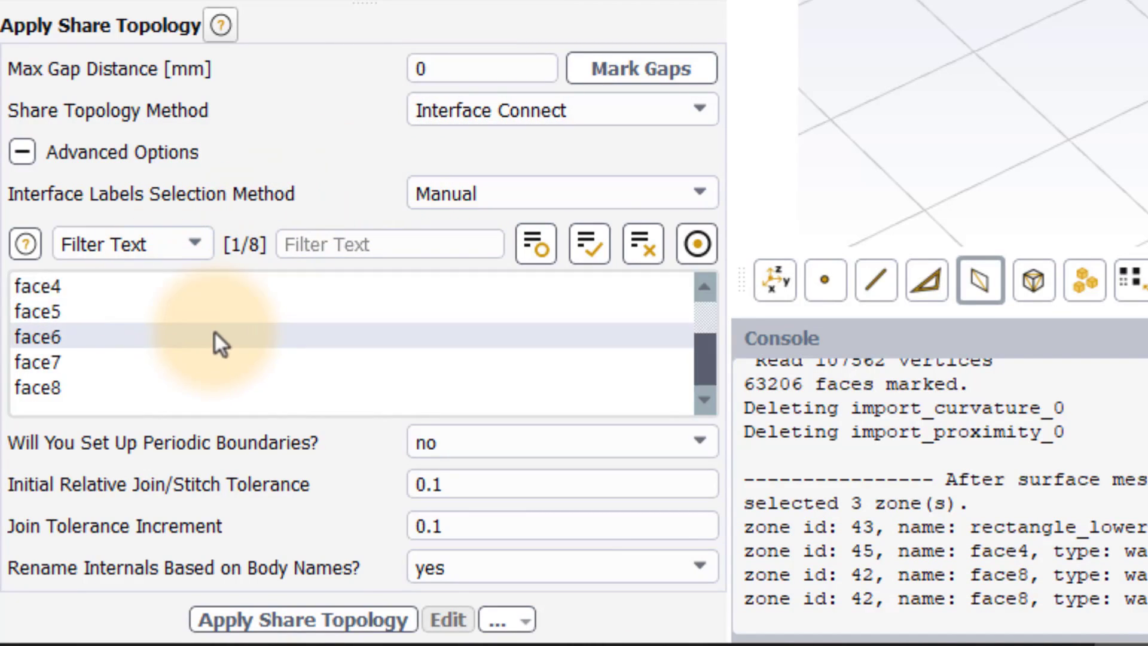
left_click(149, 390)
left_click(149, 389, "shift")
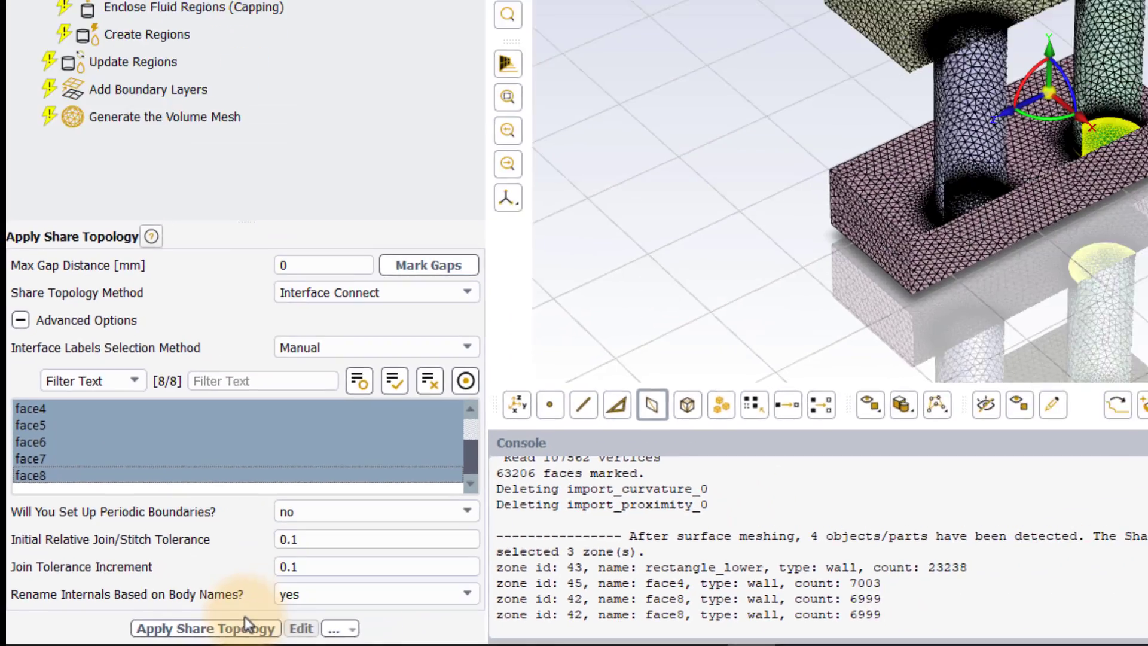
left_click(337, 628)
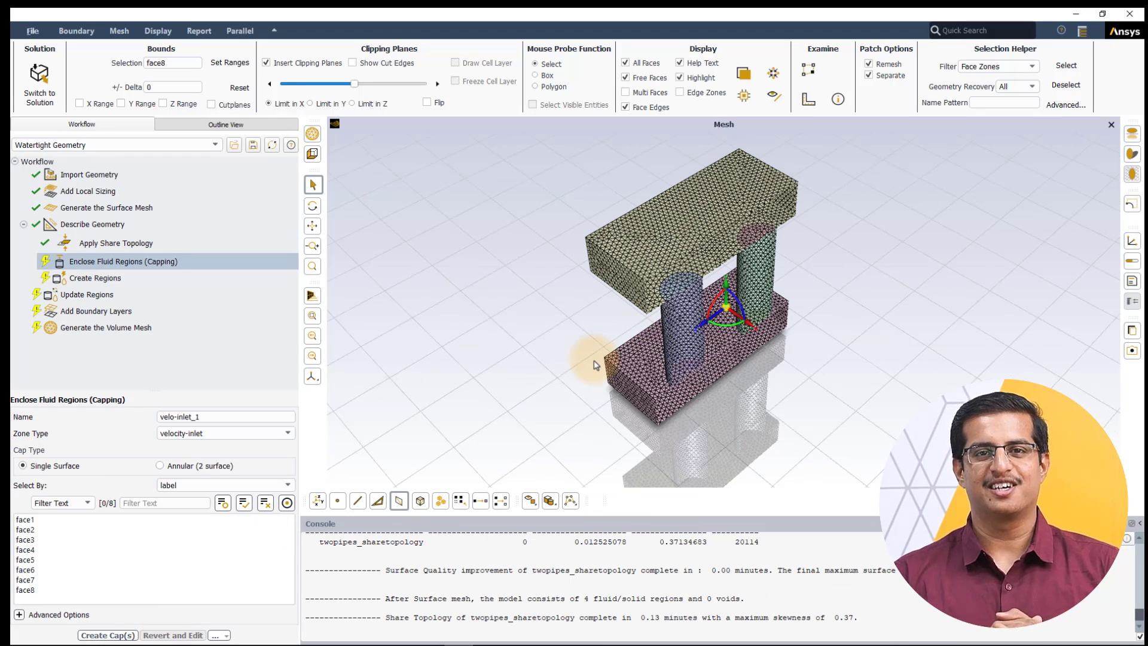
Zoom the mesh onto the pipe bases and reopen the Apply Share Topology task.
left_click_drag(596, 365, 605, 333)
scroll(616, 347, "up", 10)
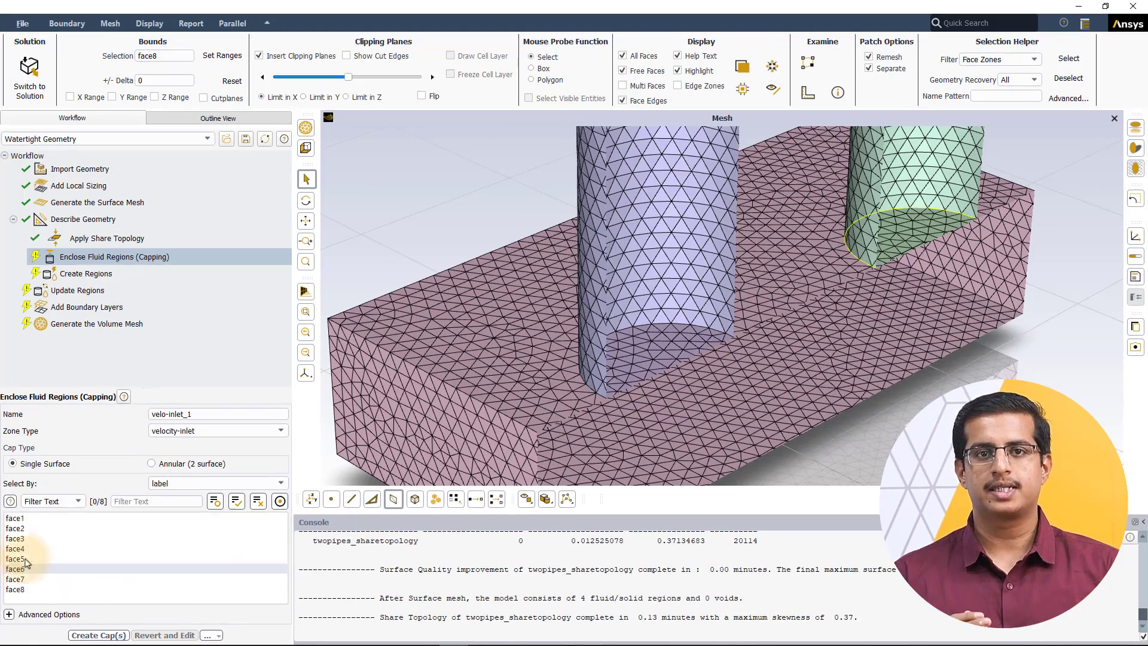
left_click(113, 238)
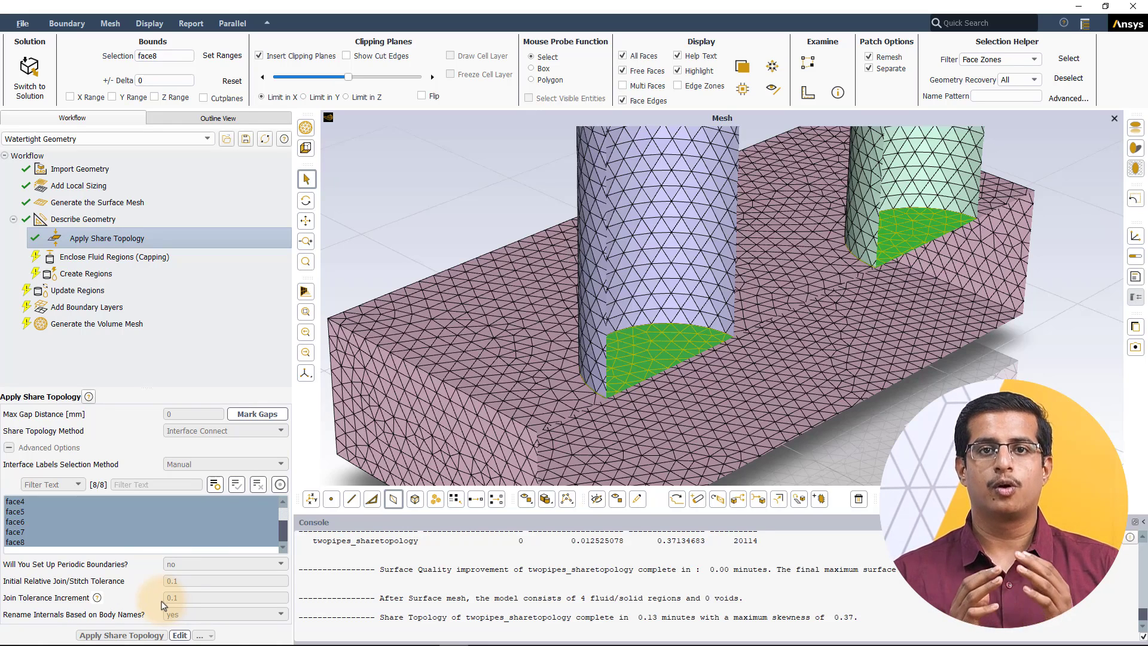
Edit Apply Share Topology and switch Interface Labels Selection Method from Manual to Automatic.
left_click(180, 635)
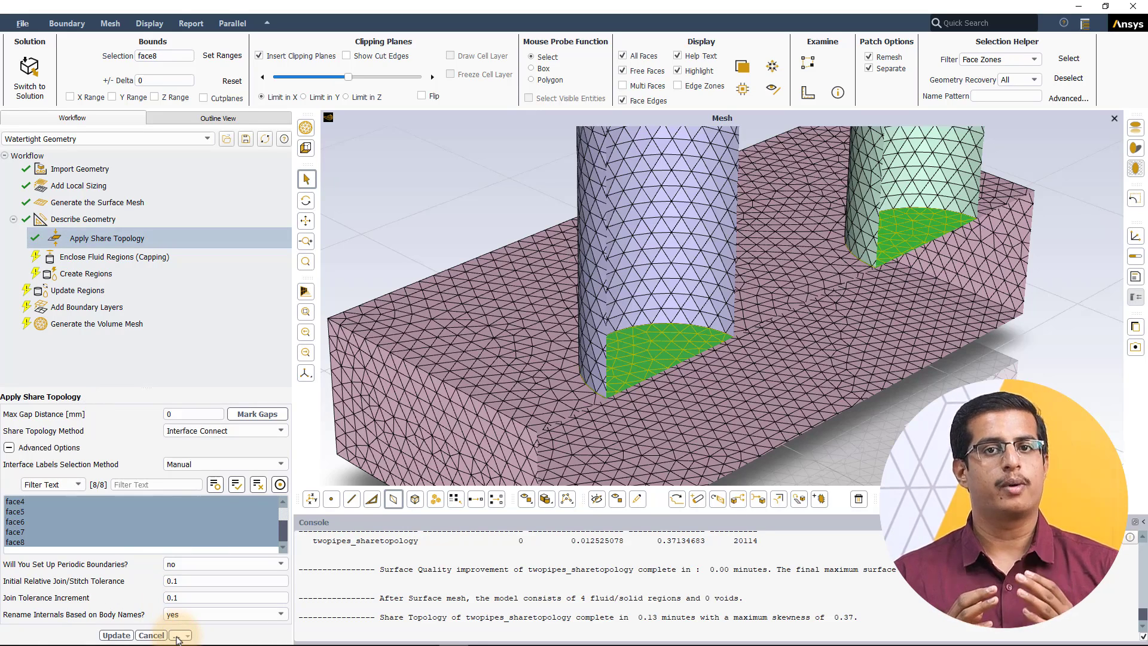
left_click(234, 464)
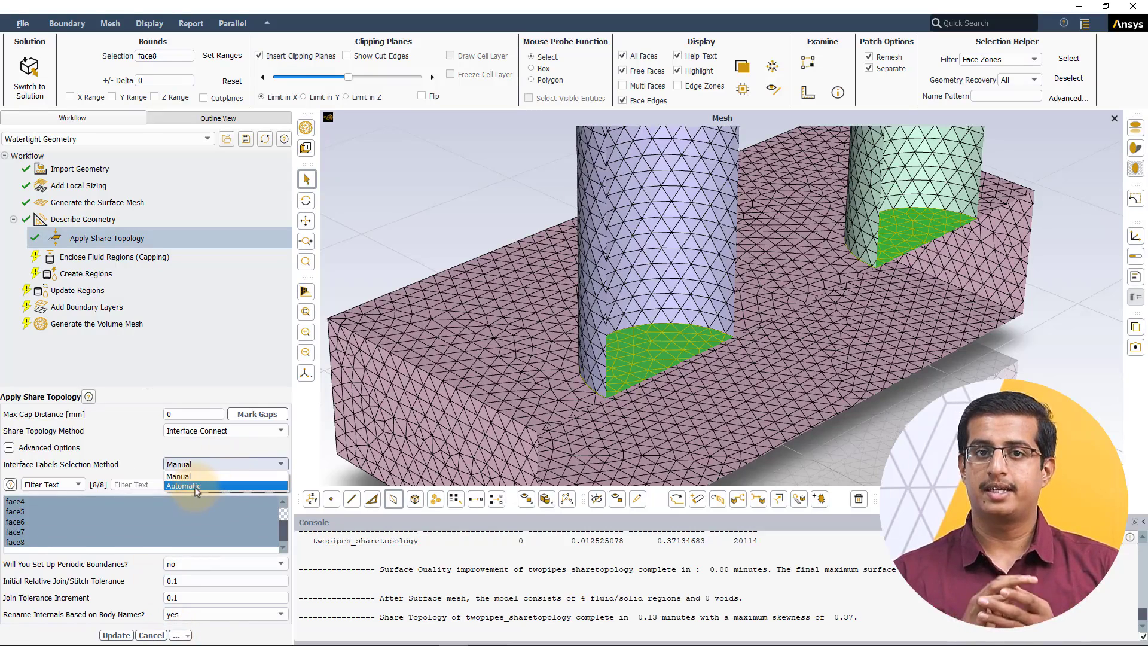
left_click(198, 490)
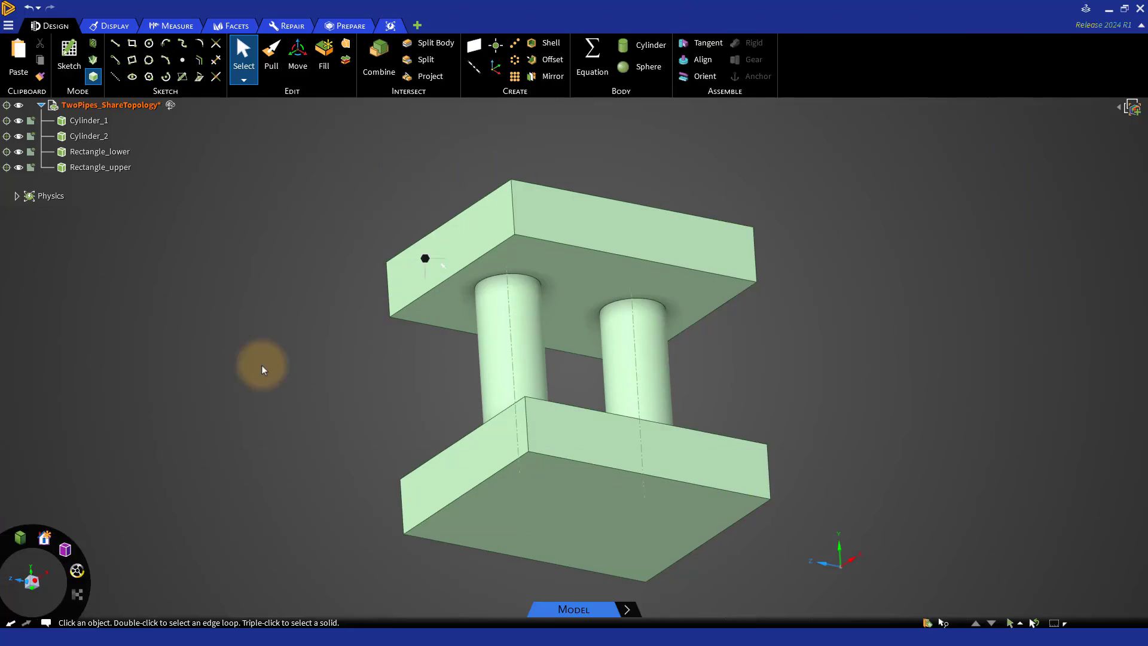
Back in Discovery, select and clear a couple of block faces, then bring up the Prepare tools.
left_click(450, 281)
left_click(649, 487)
left_click(438, 430)
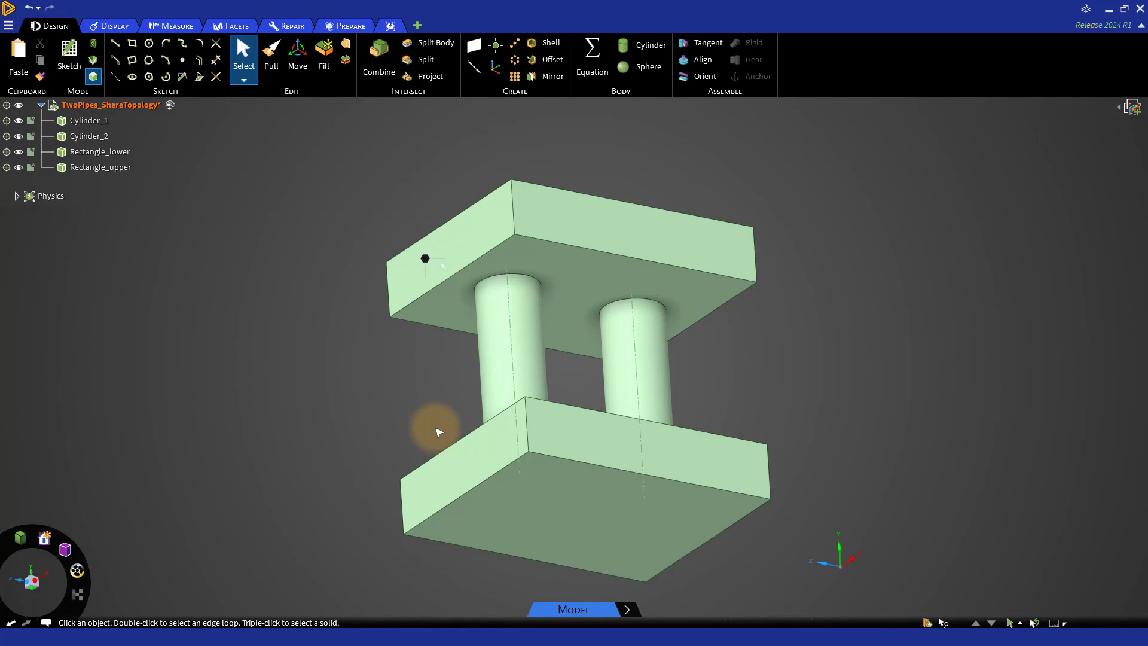
left_click(350, 25)
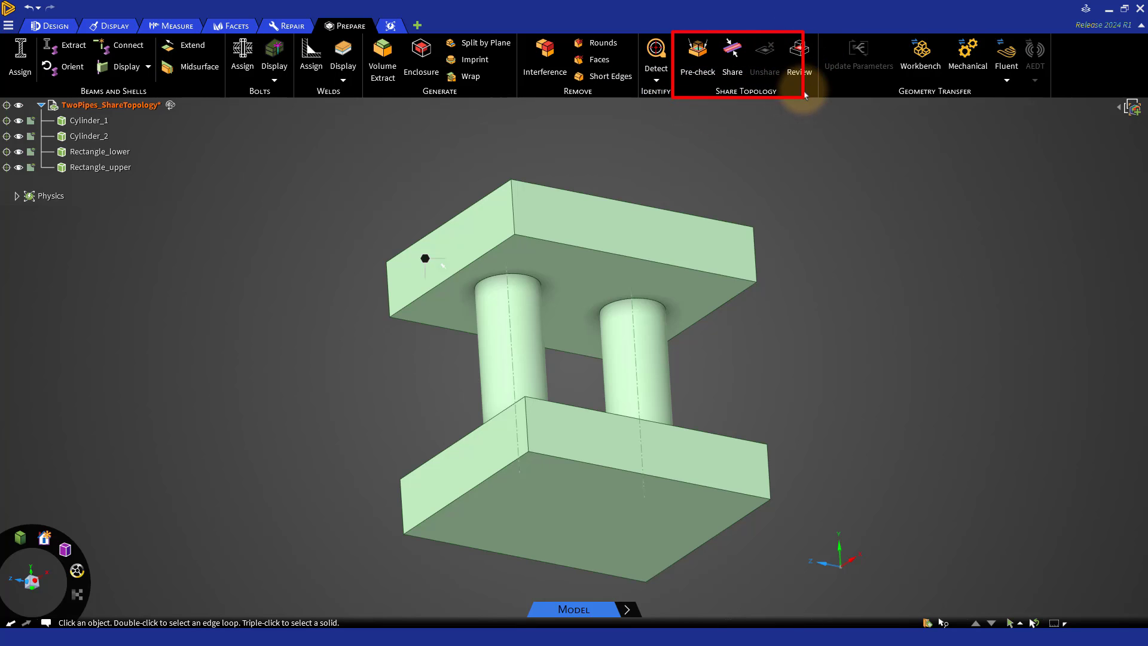
Pre-check the geometry, share the coincident pipe-to-block faces at 0.06 mm tolerance, then unshare them.
left_click(706, 69)
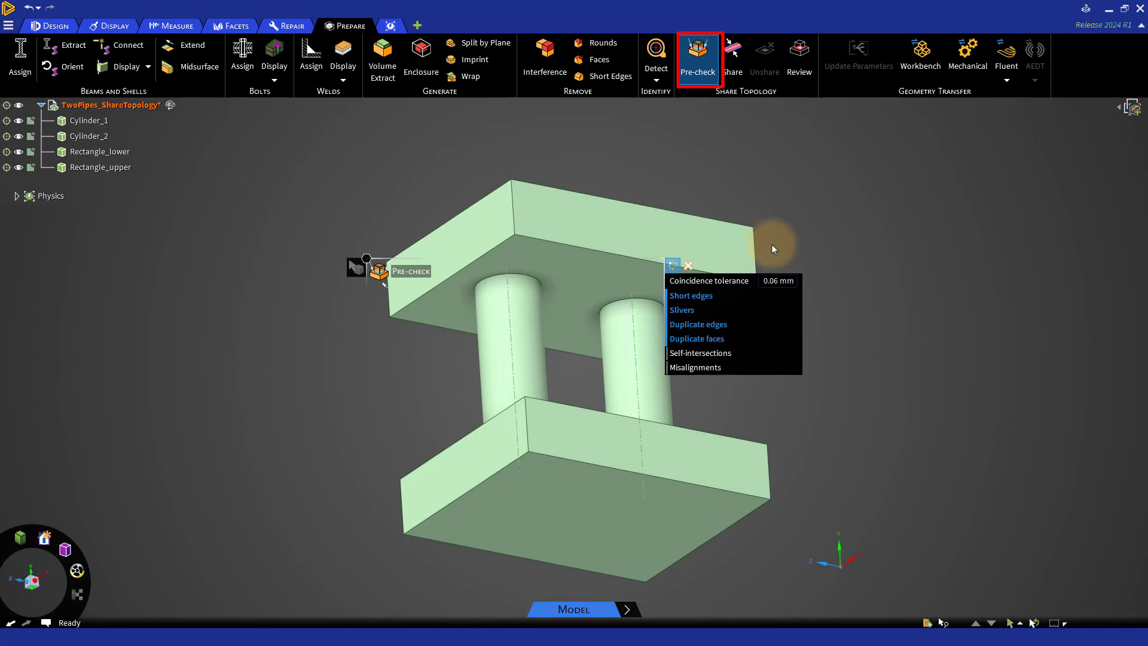
left_click(730, 75)
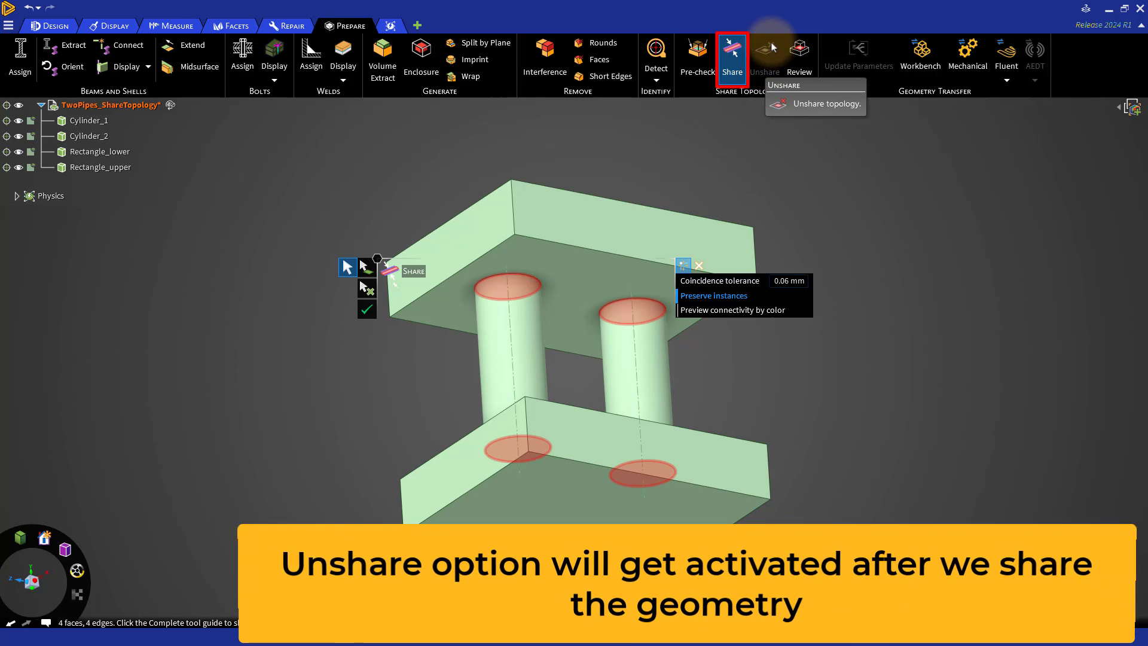
left_click(372, 315)
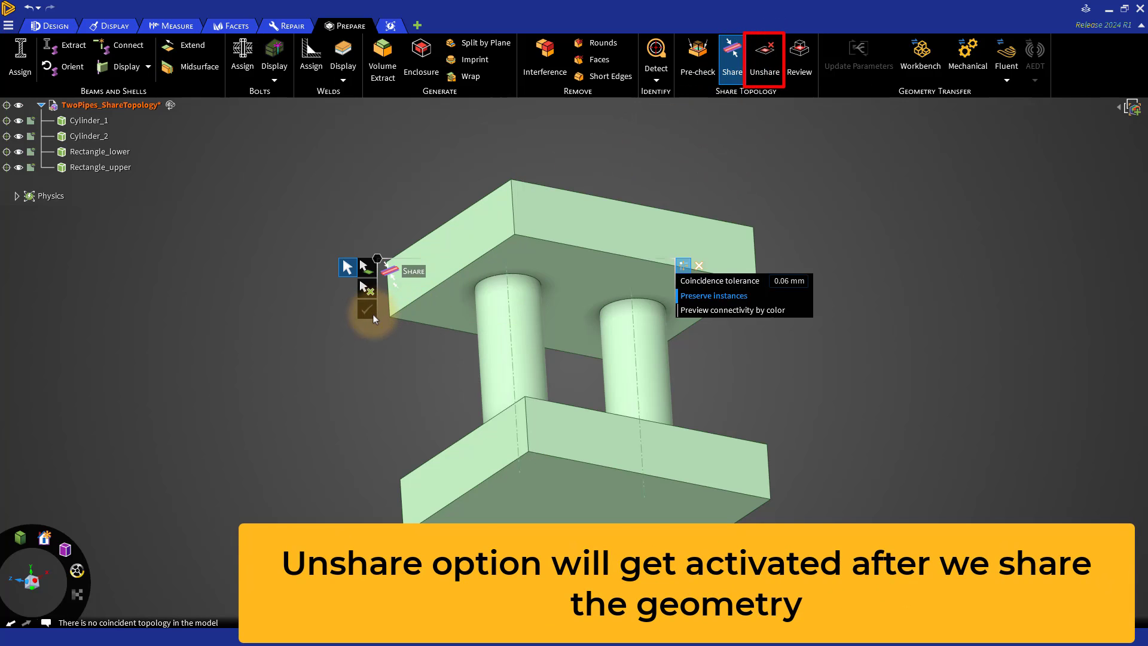
left_click(759, 50)
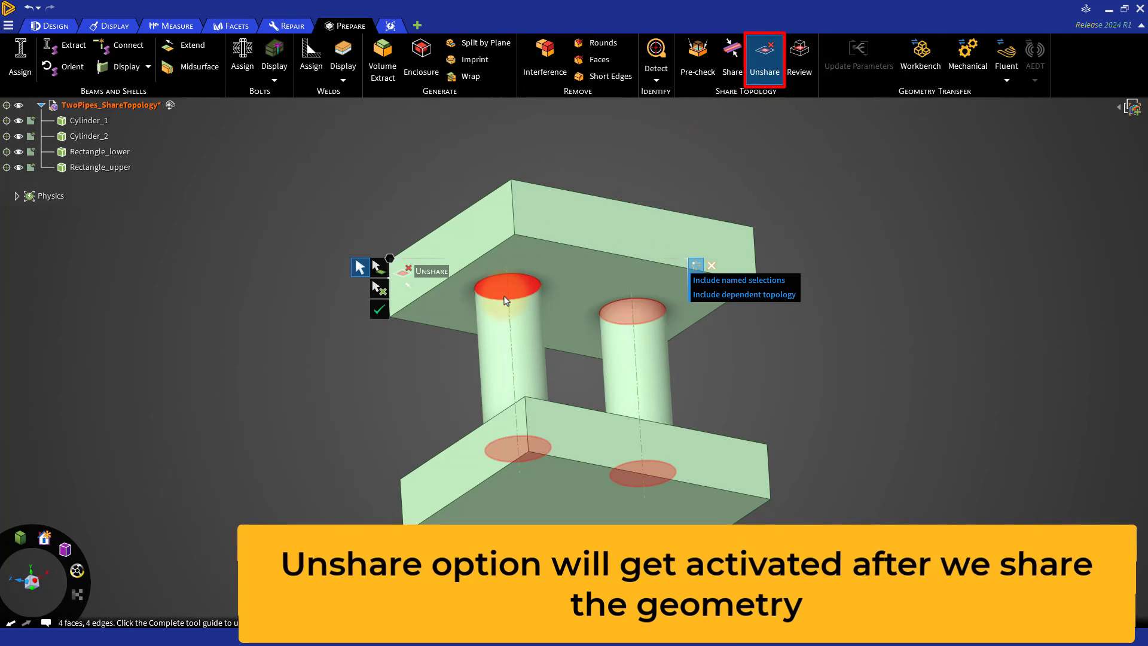
left_click(379, 310)
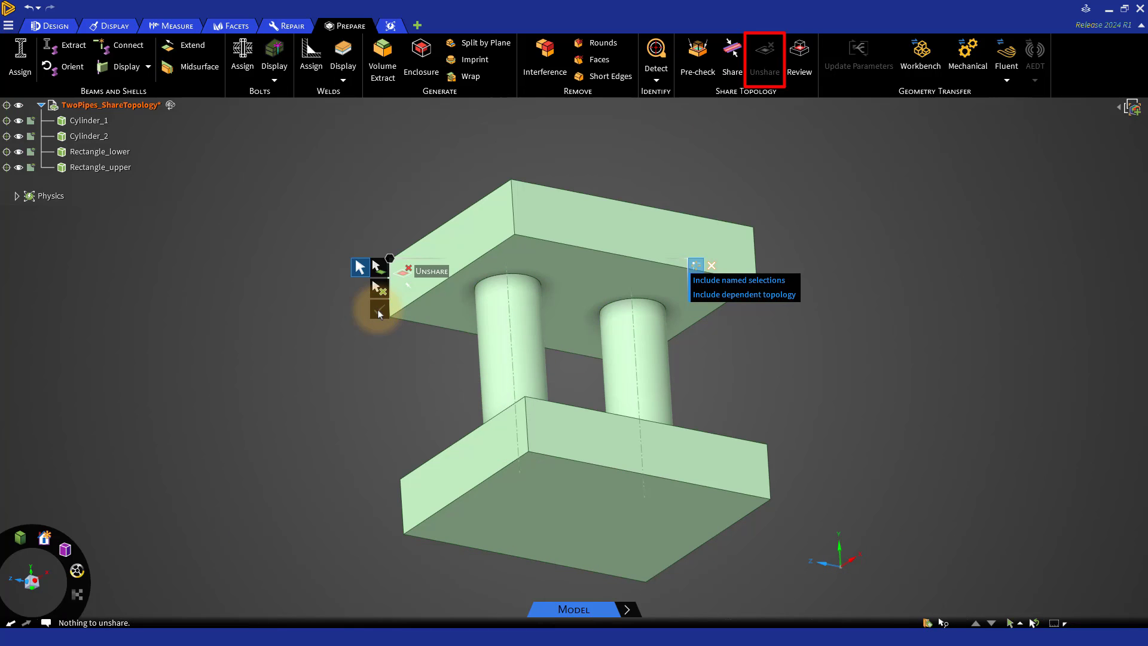
Open Shared Topology Review showing 4 not-shared pipe-to-block face pairs, briefly isolating the upper block.
left_click(799, 71)
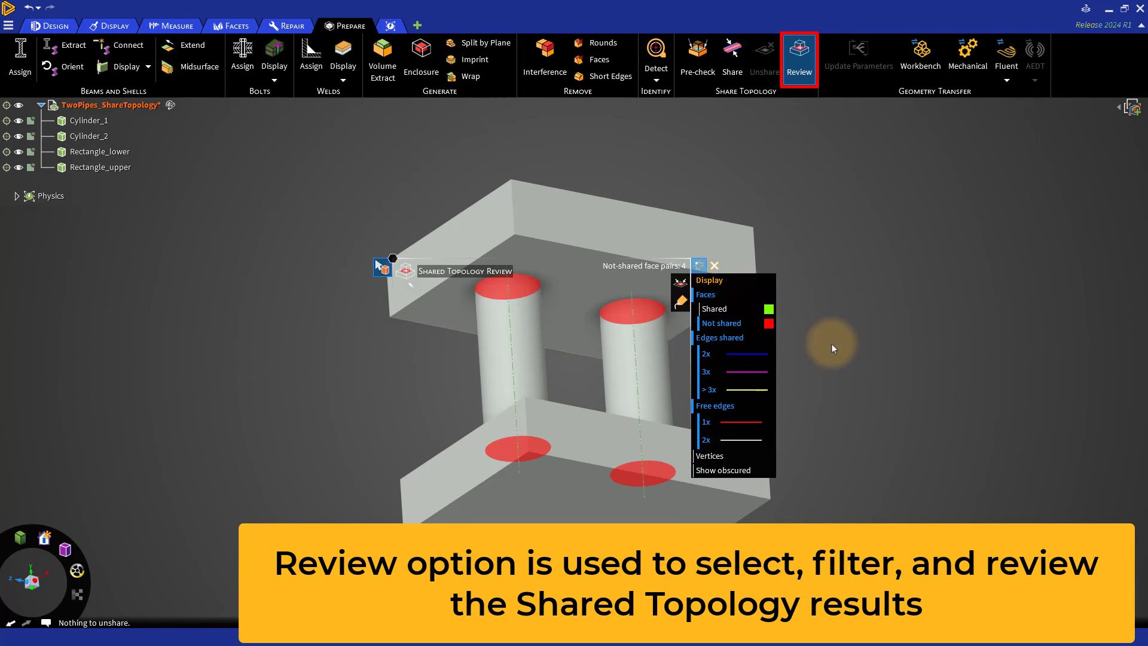
left_click(379, 268)
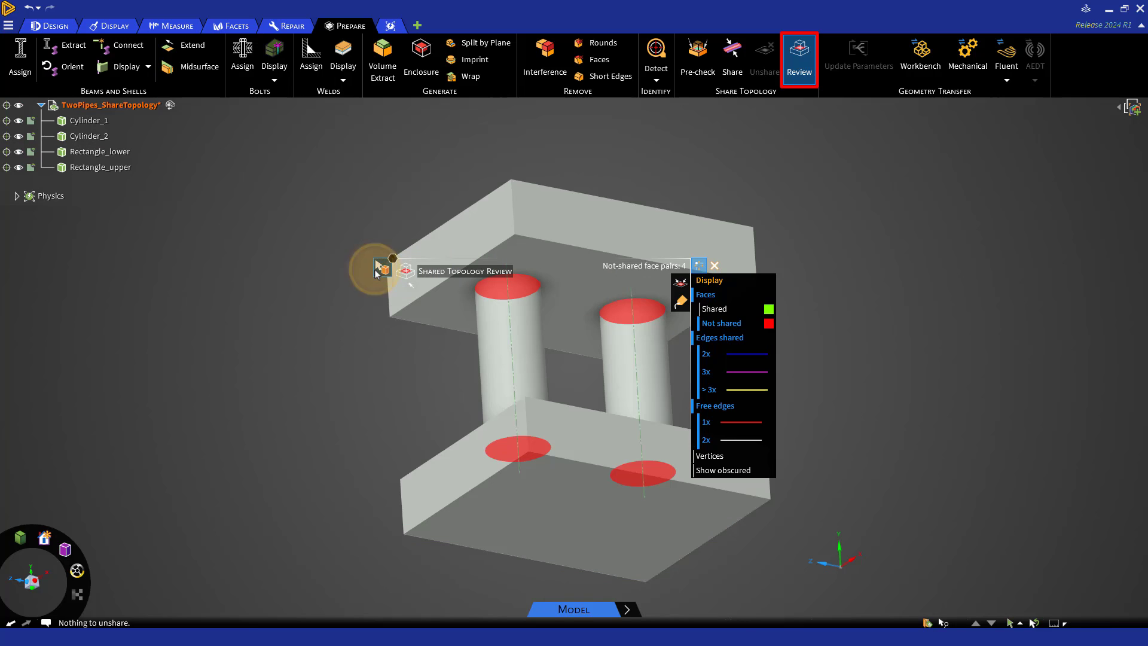
left_click(547, 241)
left_click(974, 292)
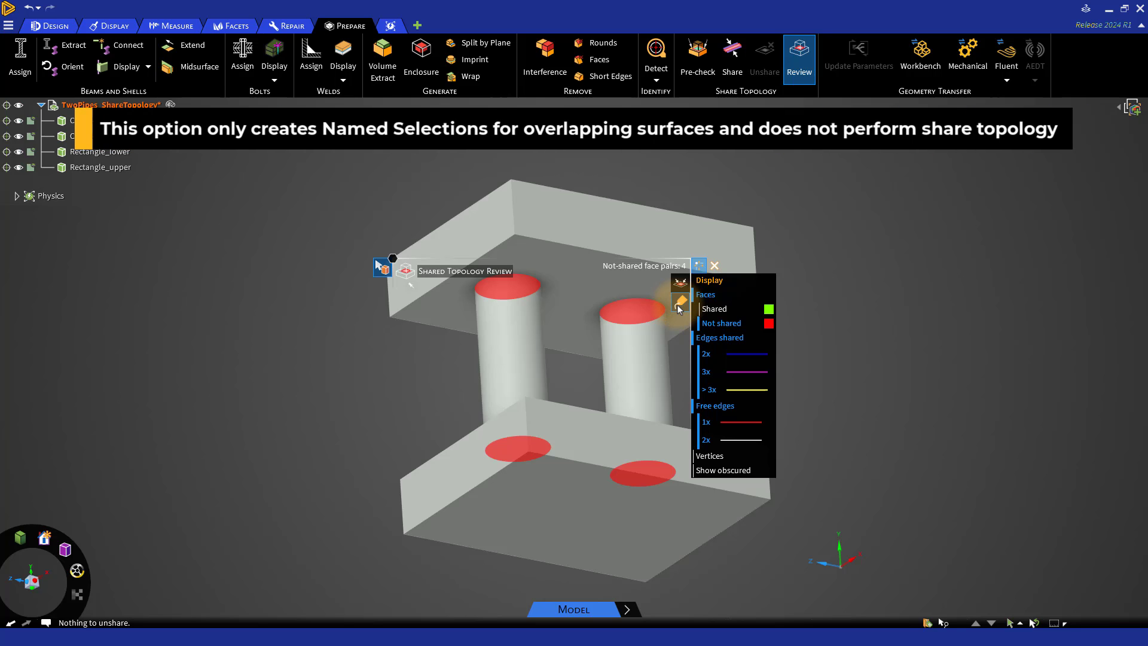
List the Connect Topology1–4 named selections for the overlapping pipe faces.
left_click(928, 623)
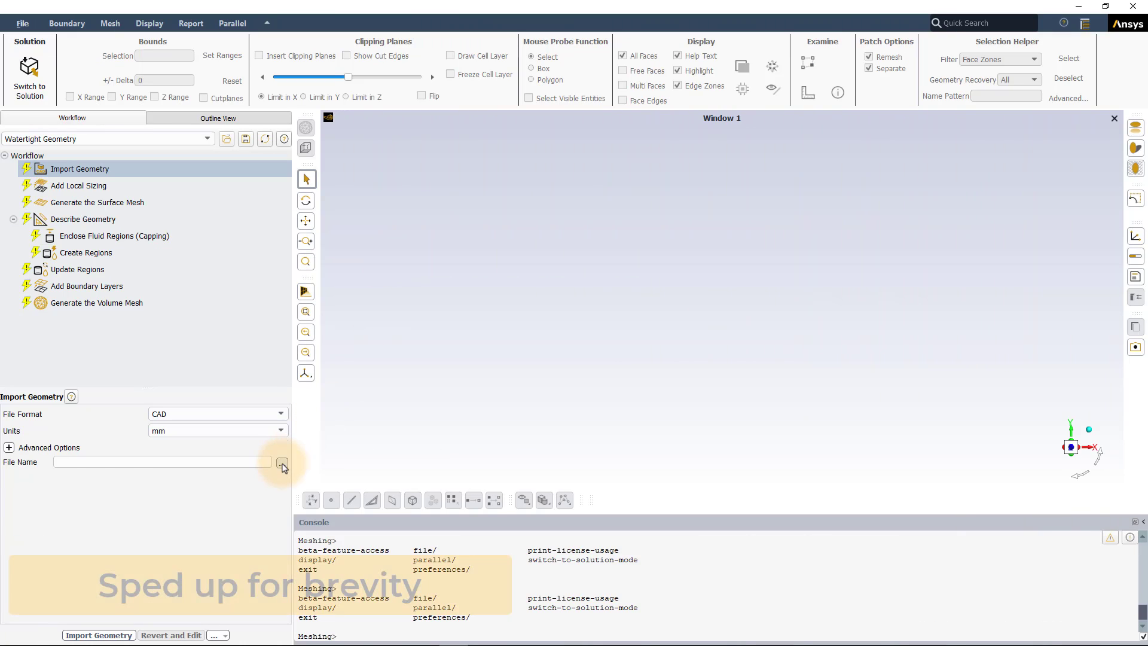
Browse for the CAD file to import in Fluent Meshing's Import Geometry task.
left_click(282, 463)
Import TwoPipes_ShareTopology_ForceShare.scdoc, accept the local sizing, and generate the surface mesh.
double_click(594, 258)
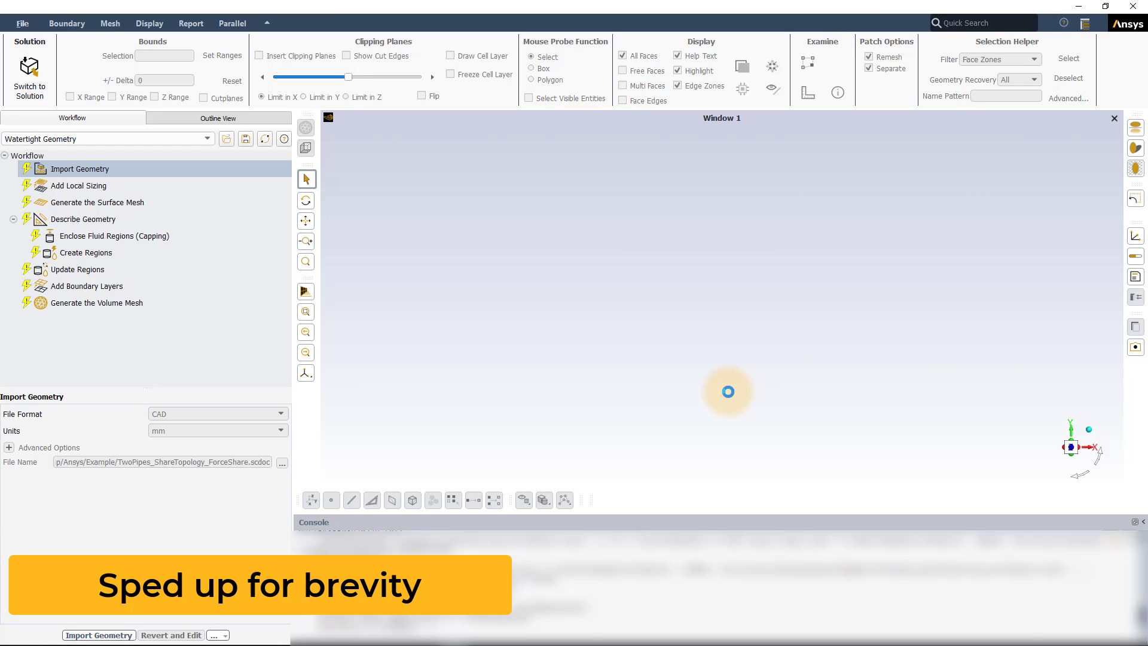
left_click(39, 635)
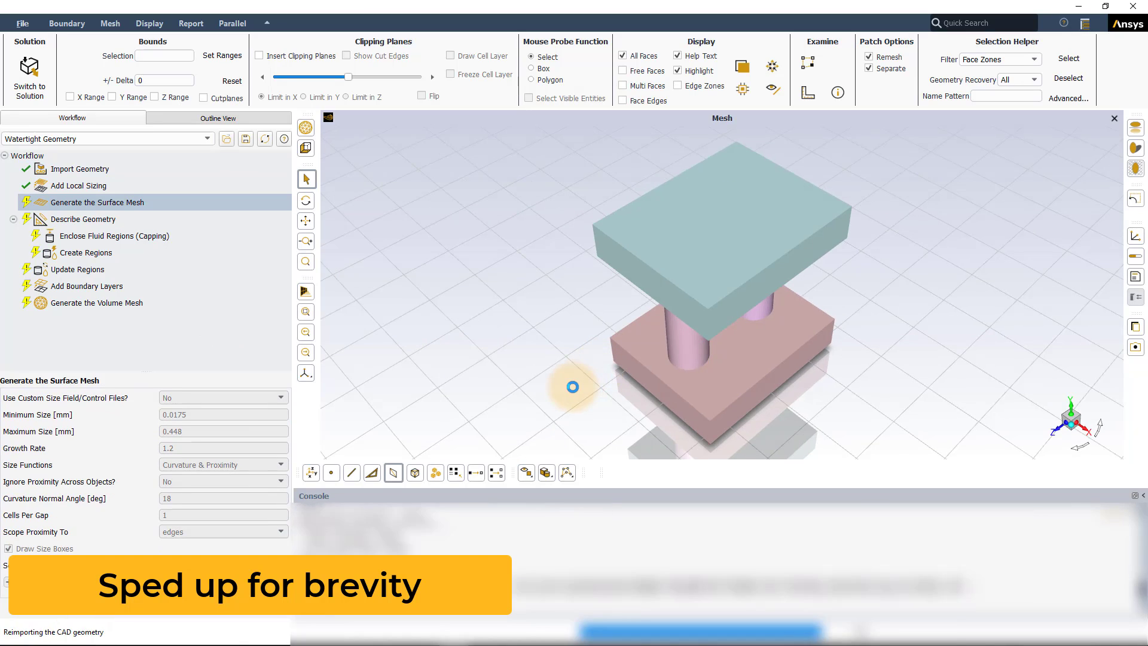
left_click(77, 629)
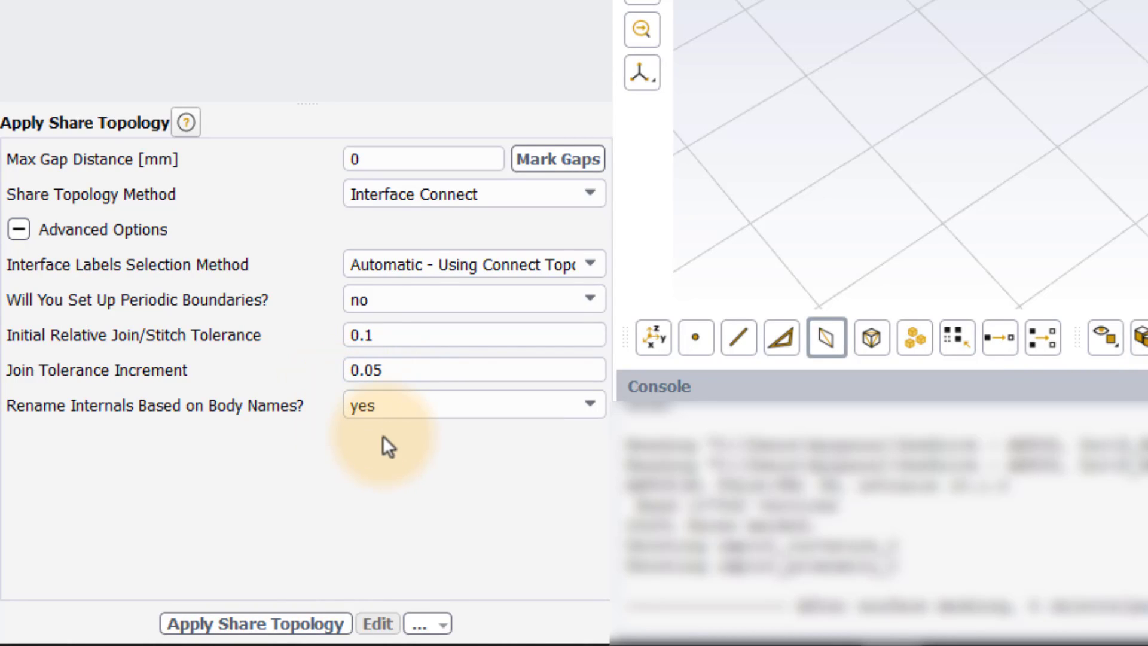
Apply Share Topology to the pipes and blocks using the Connect Topology interface labels.
left_click(305, 625)
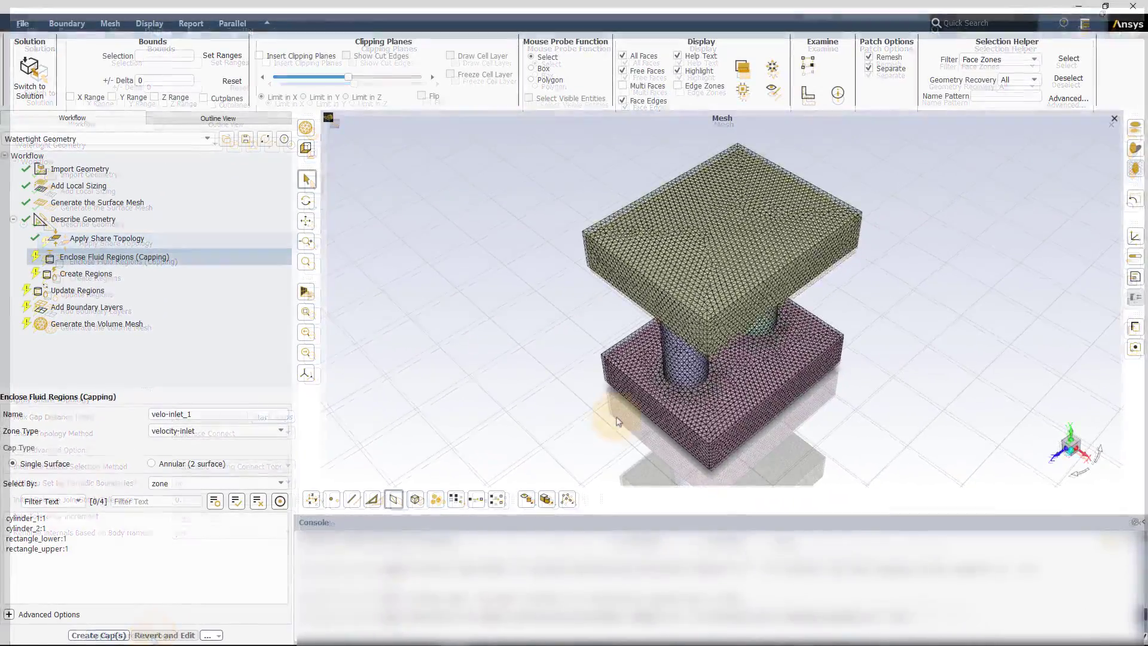